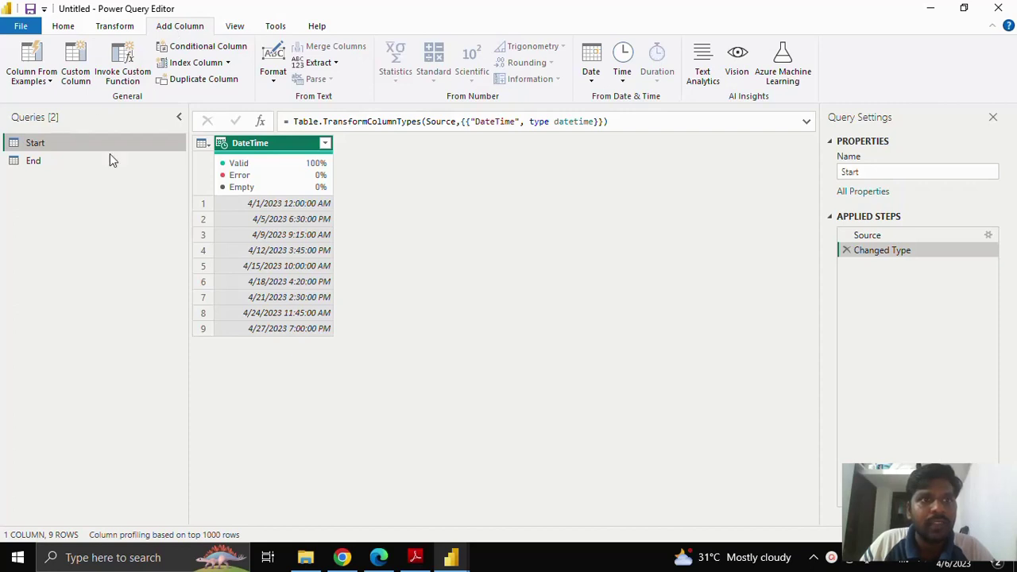
Start a custom column in the Start query and name it Start of Day
click(79, 73)
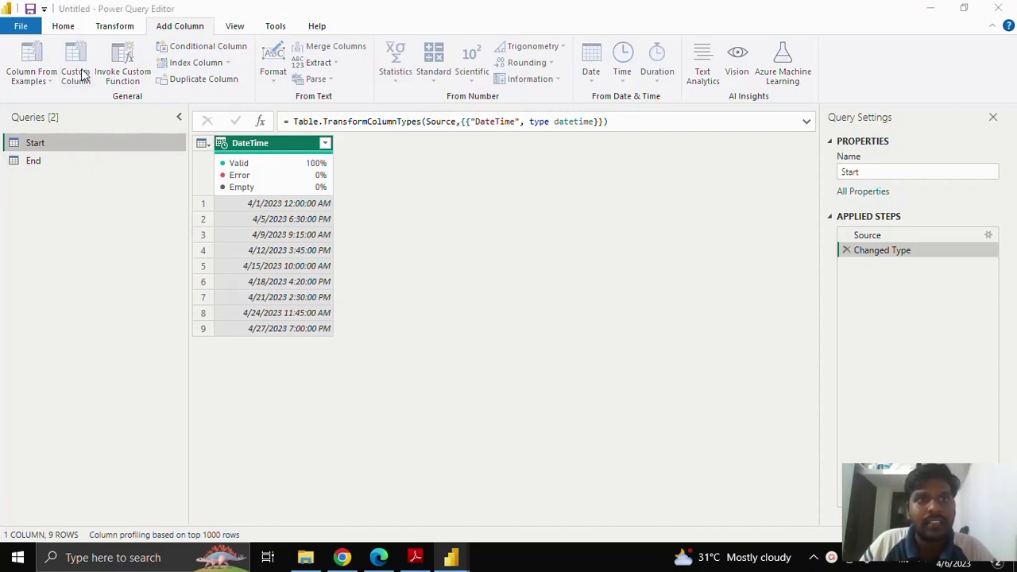
drag(309, 198, 268, 202)
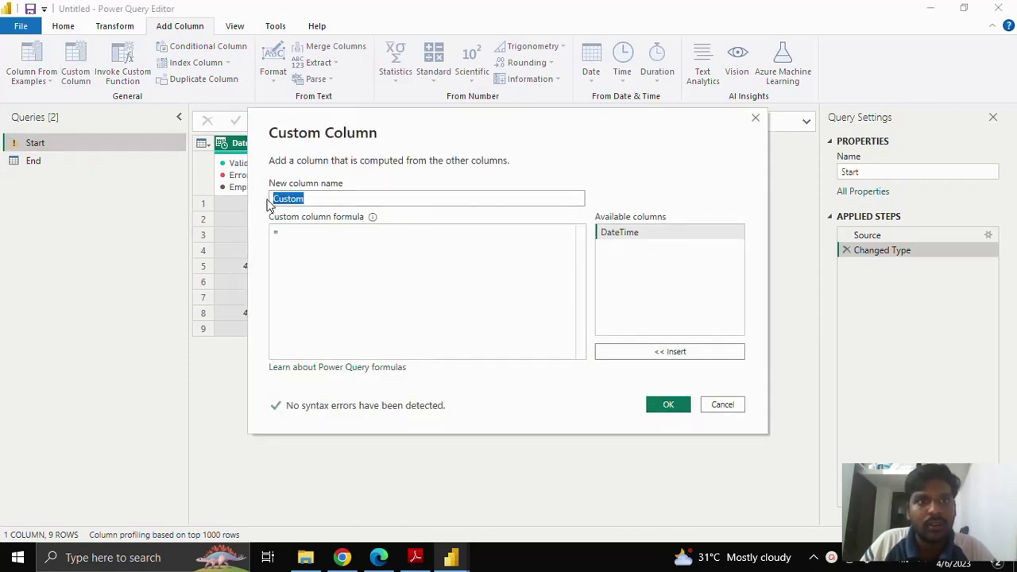
text(Start of Day)
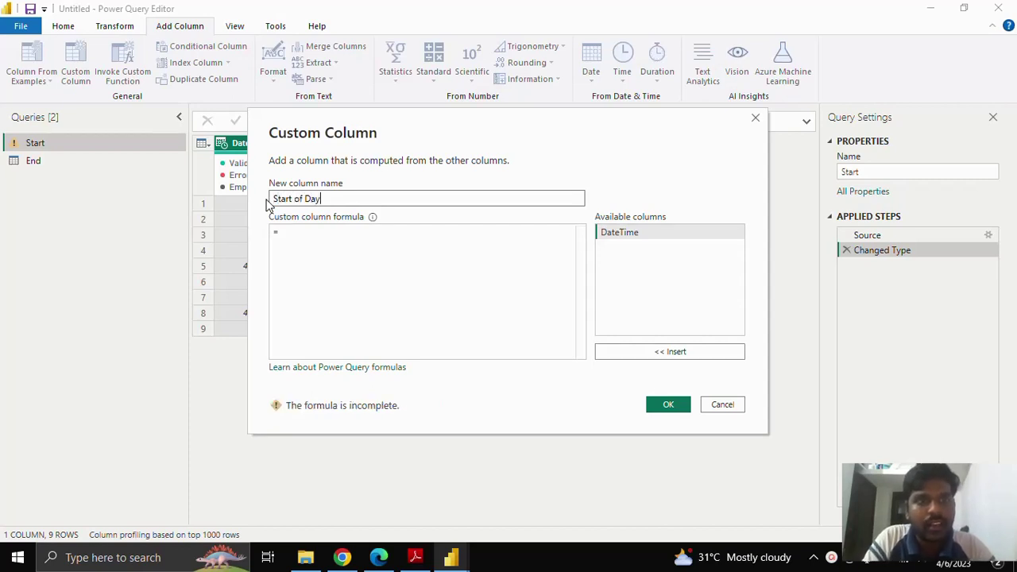
Begin the Start of Day column formula with the Date.StartOfDay function and an opening parenthesis
click(300, 237)
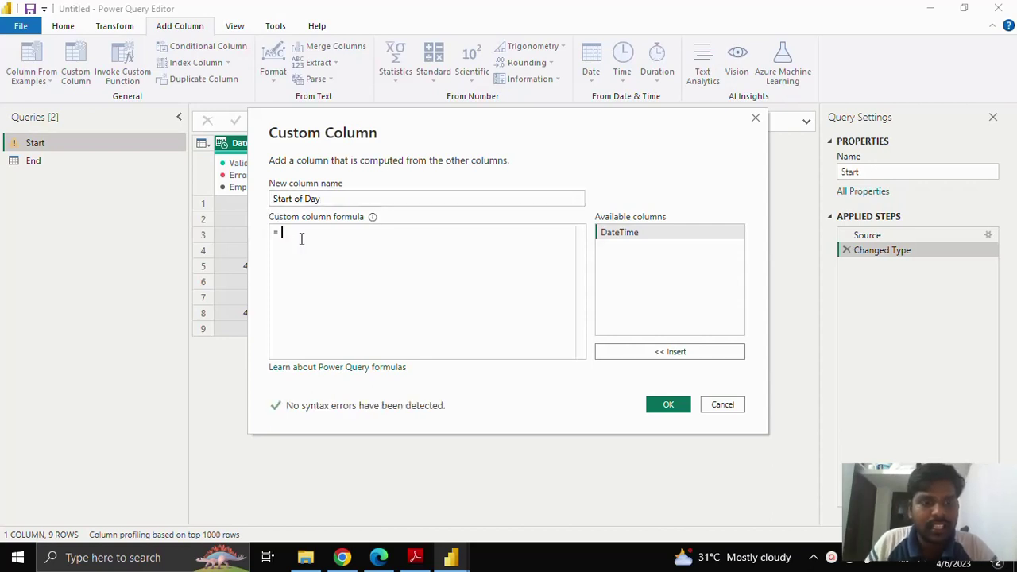
text(Date.Sta)
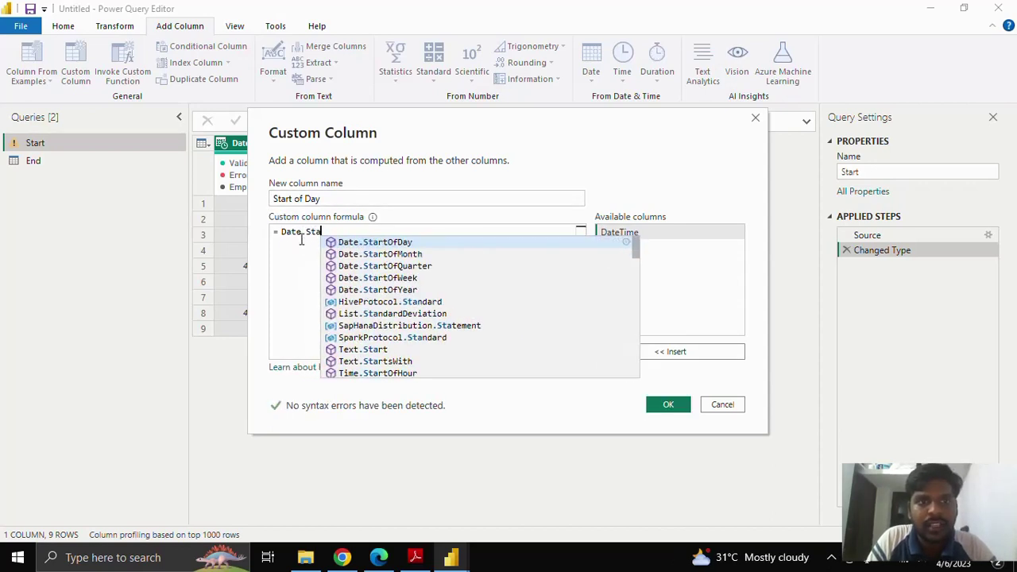
click(430, 242)
drag(302, 233, 282, 233)
key(BackSpace)
click(383, 231)
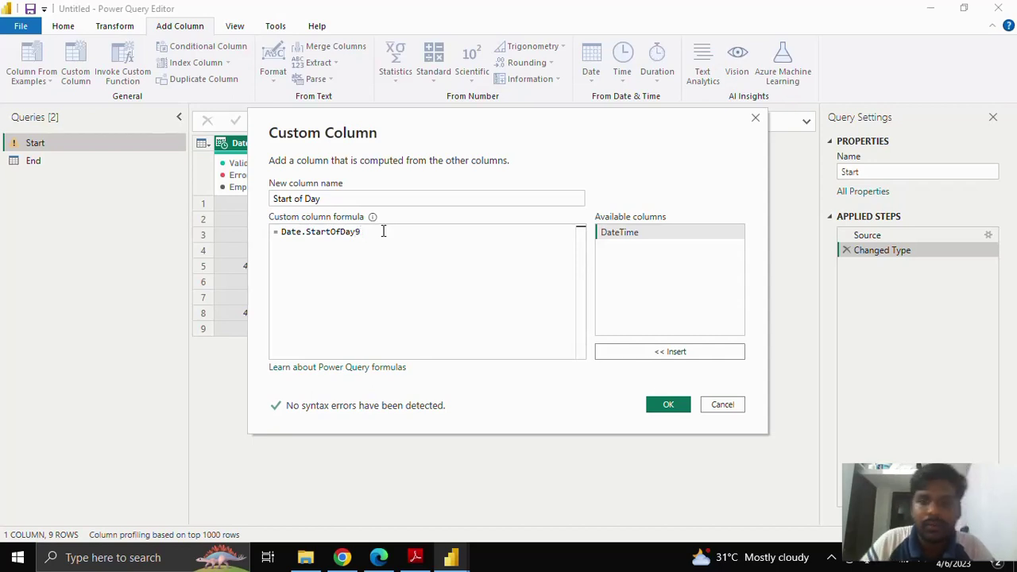
text(9)
key(BackSpace)
text(()
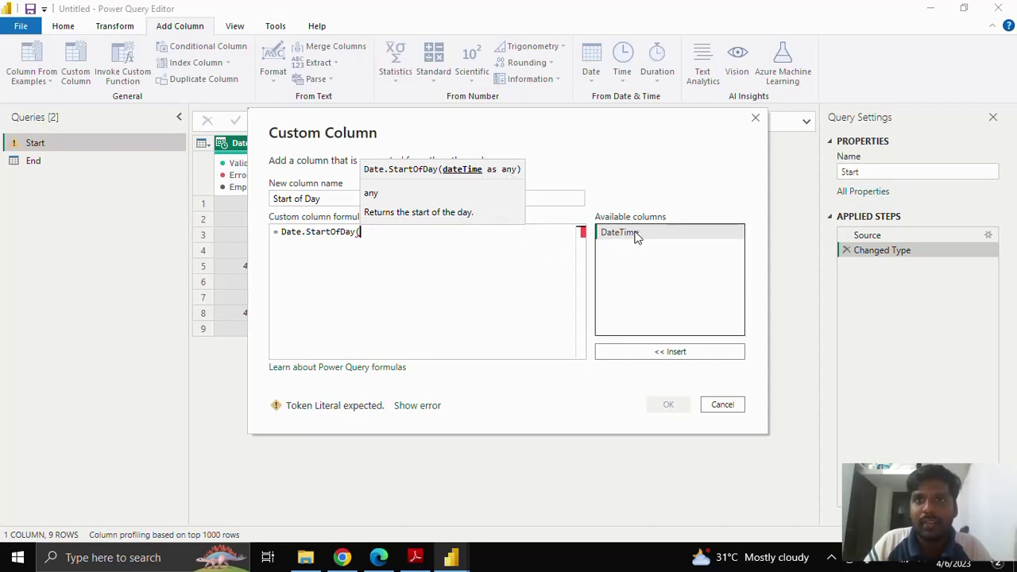
Complete the formula as Date.StartOfDay([DateTime]) and add the Start of Day column to the table
click(654, 352)
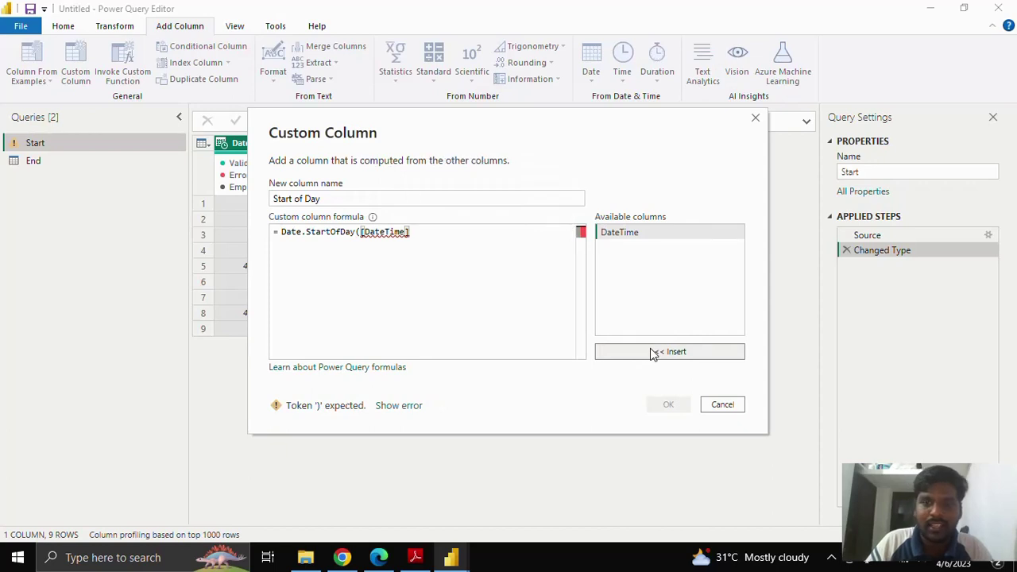
text())
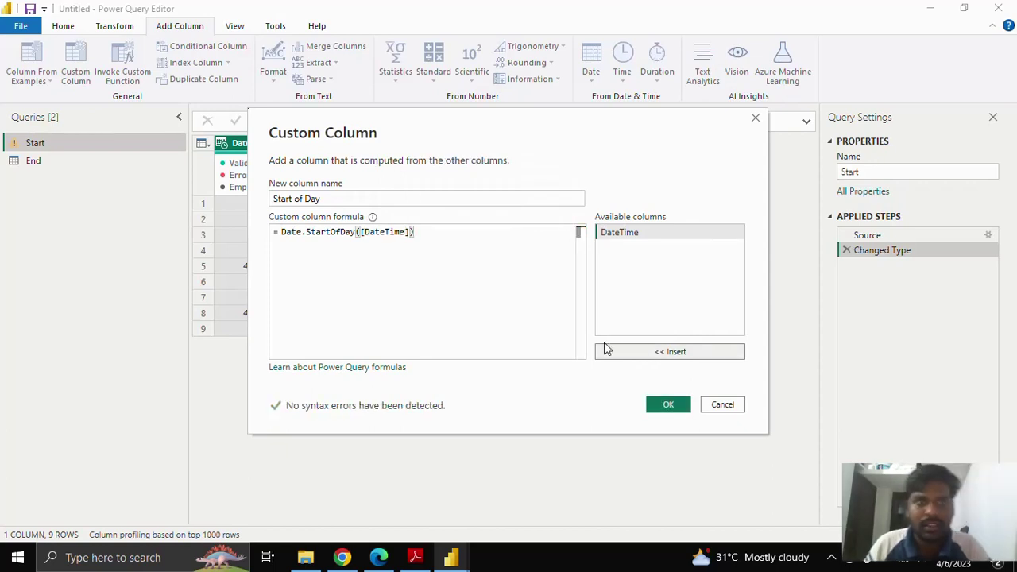
drag(429, 236, 284, 231)
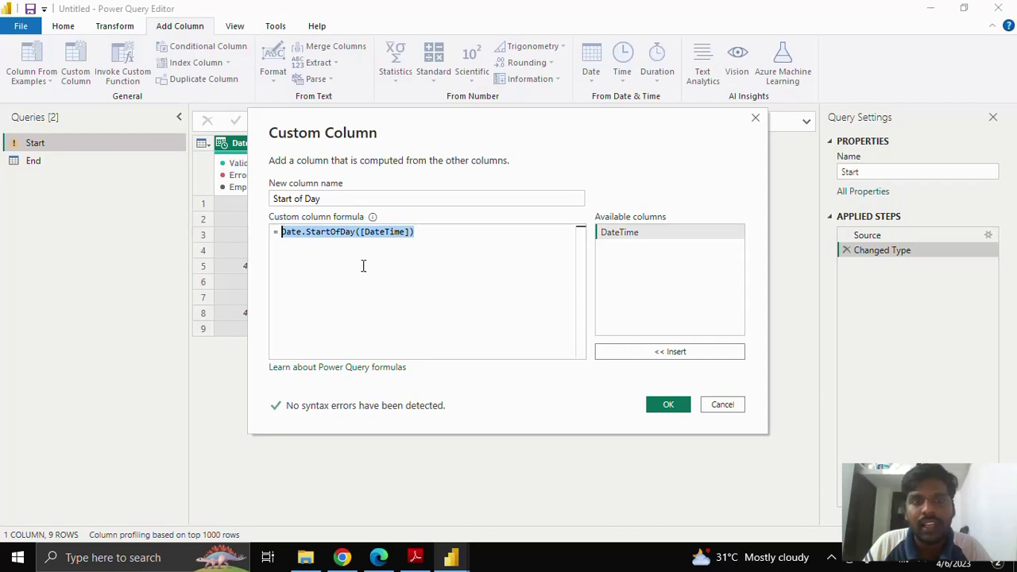
click(669, 409)
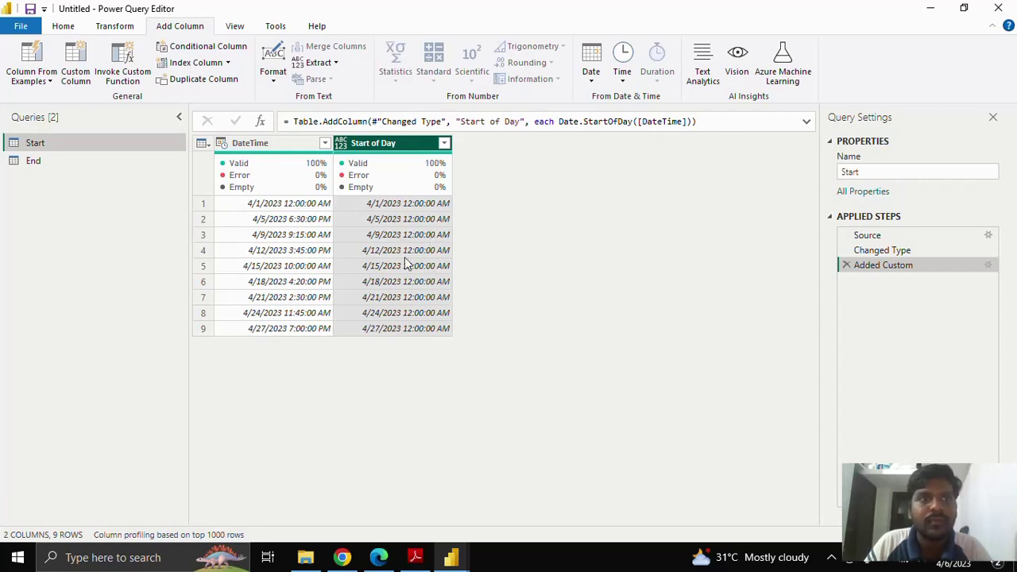
Start another custom column in the Start query and name it Start of week
click(78, 69)
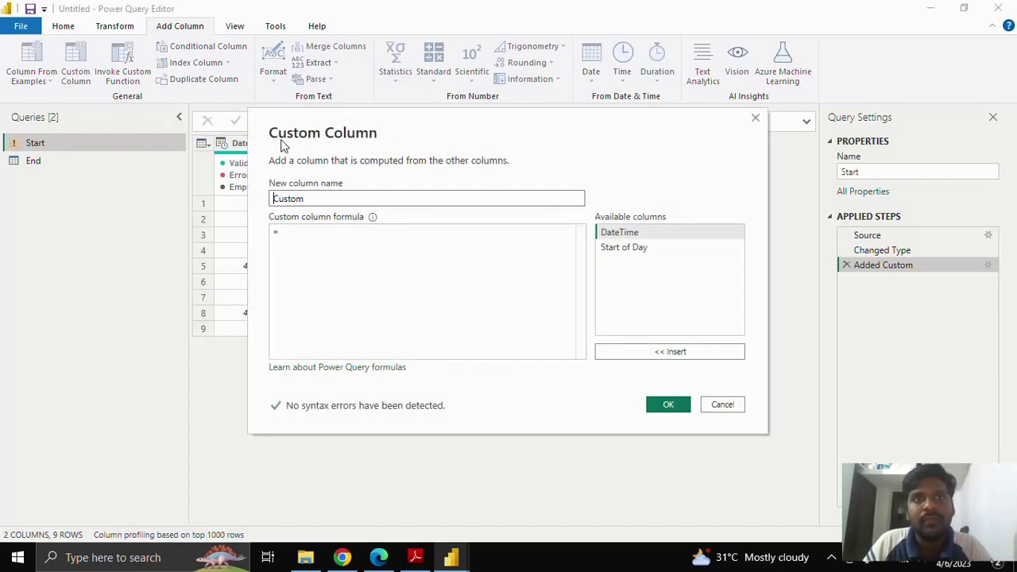
double_click(271, 199)
text(Start of week)
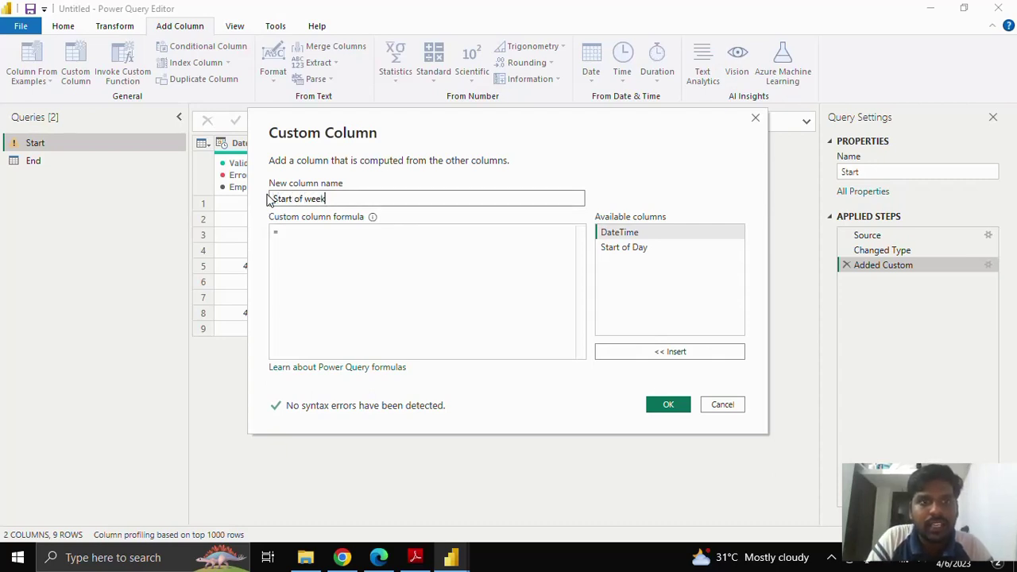
Begin the Start of week column formula with the Date.StartOfWeek function and an opening parenthesis
click(298, 228)
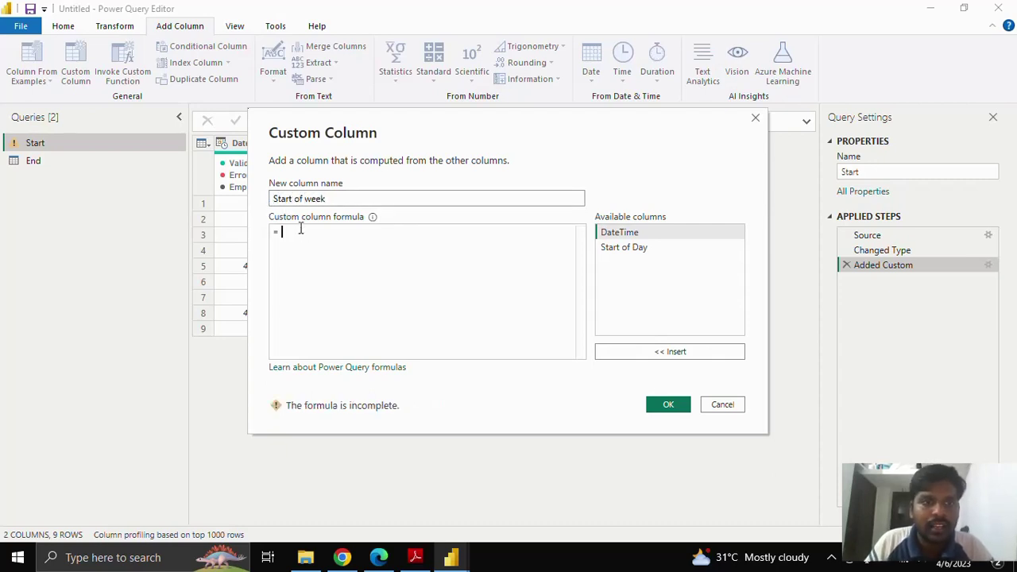
text(Date)
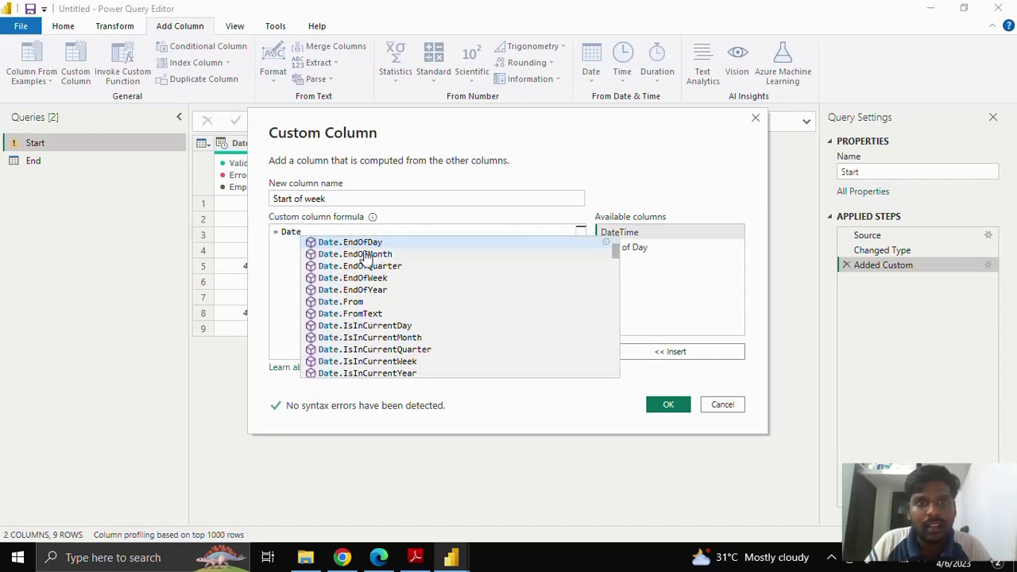
text(.)
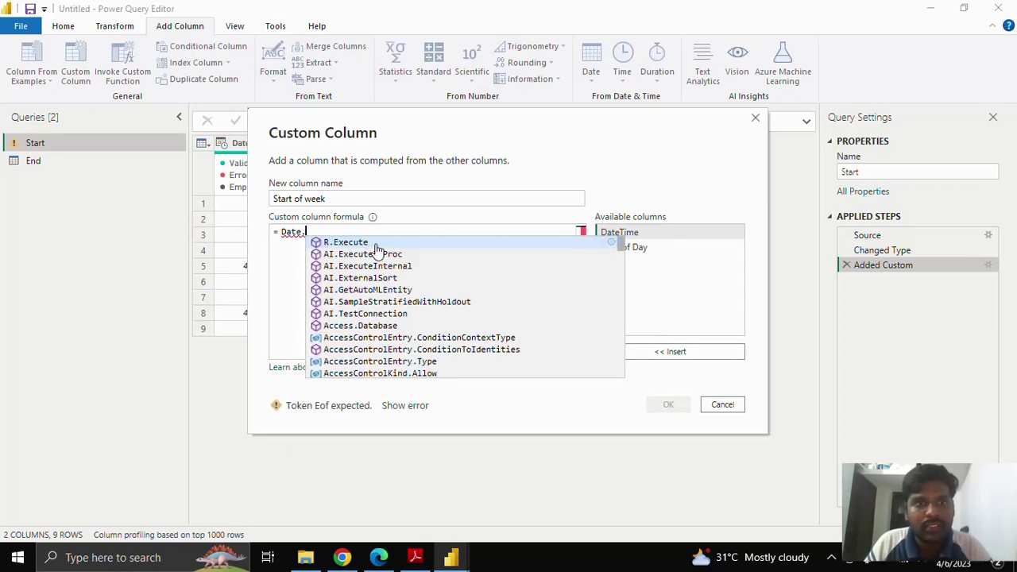
text(S)
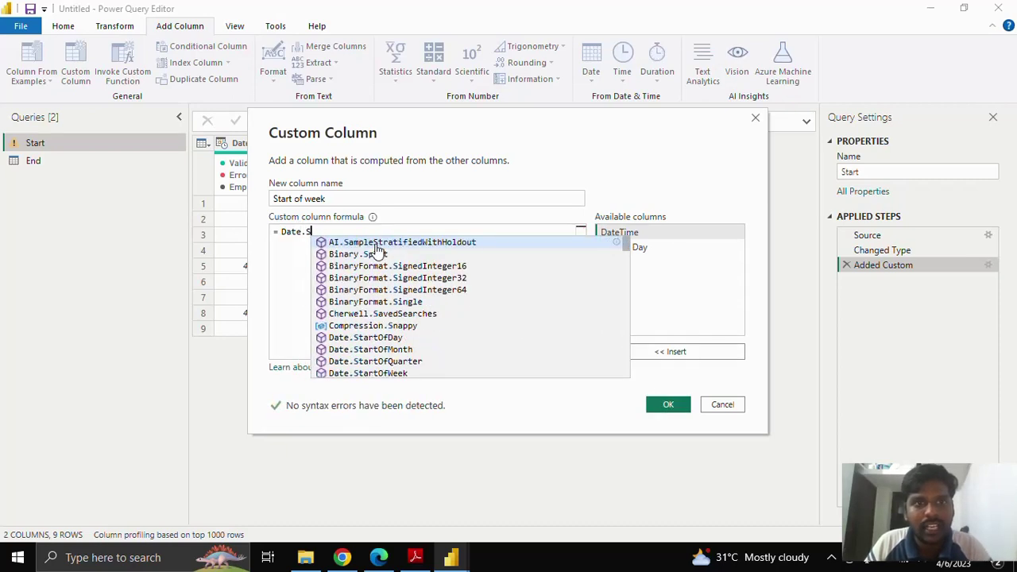
click(399, 378)
drag(302, 231, 283, 231)
key(BackSpace)
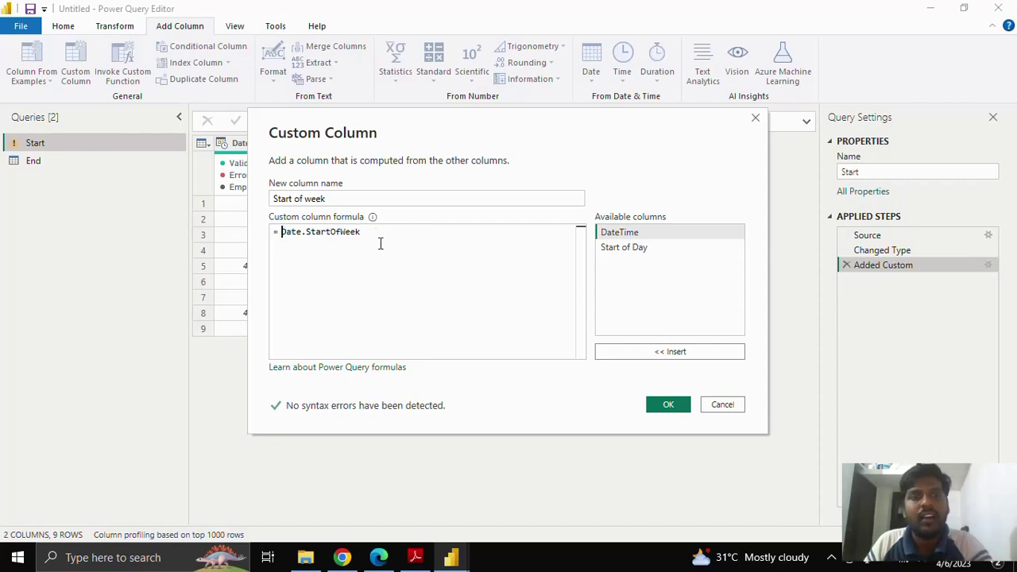
click(387, 234)
text(()
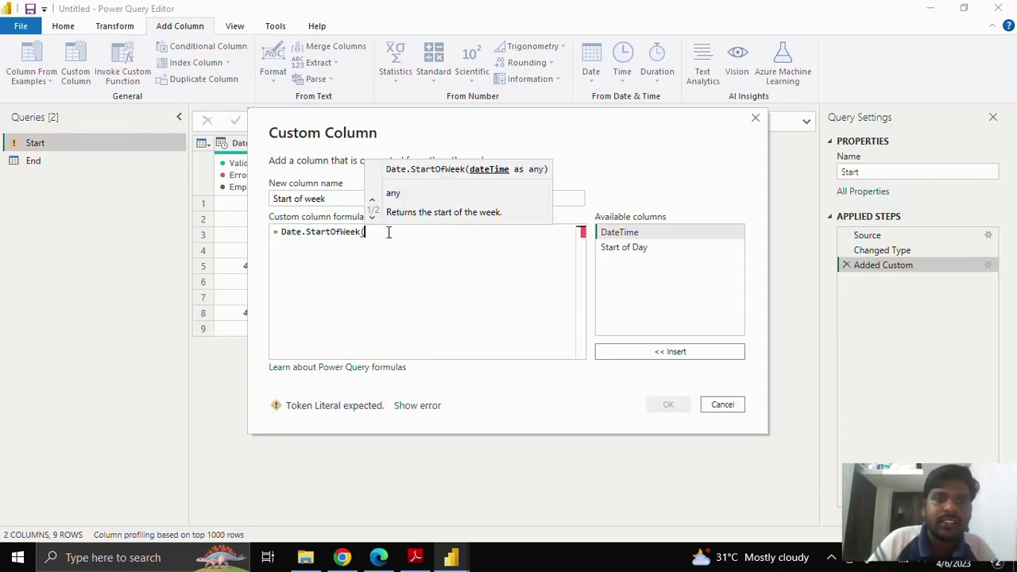
Complete the formula as Date.StartOfWeek([DateTime]) and add the Start of week column to the table
click(627, 234)
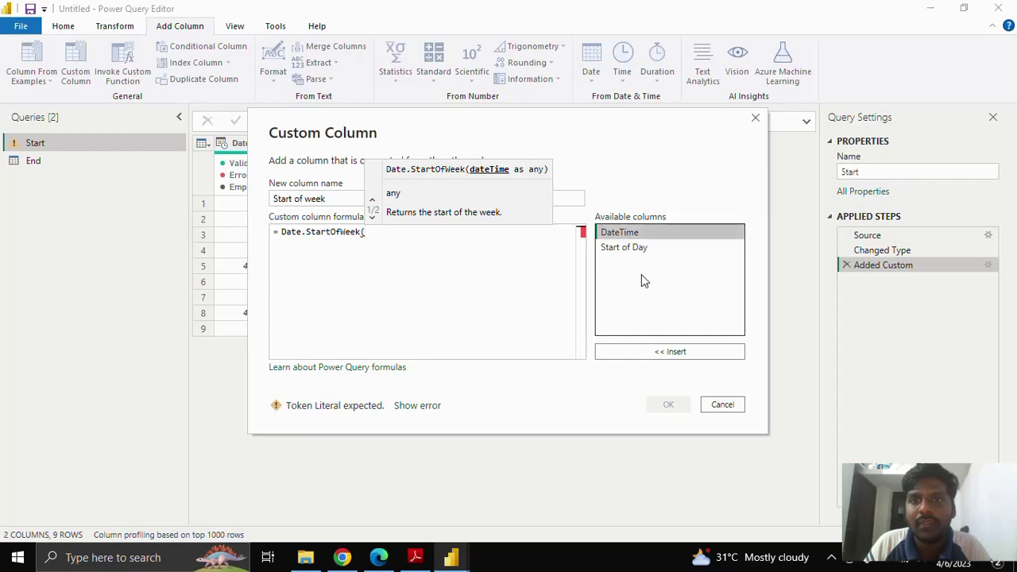
click(658, 351)
text())
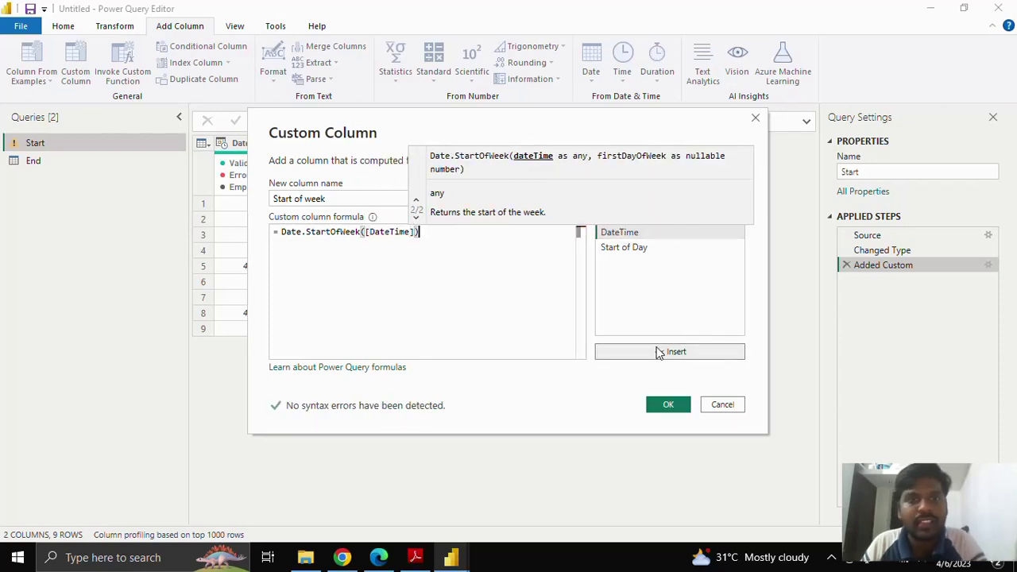
click(669, 405)
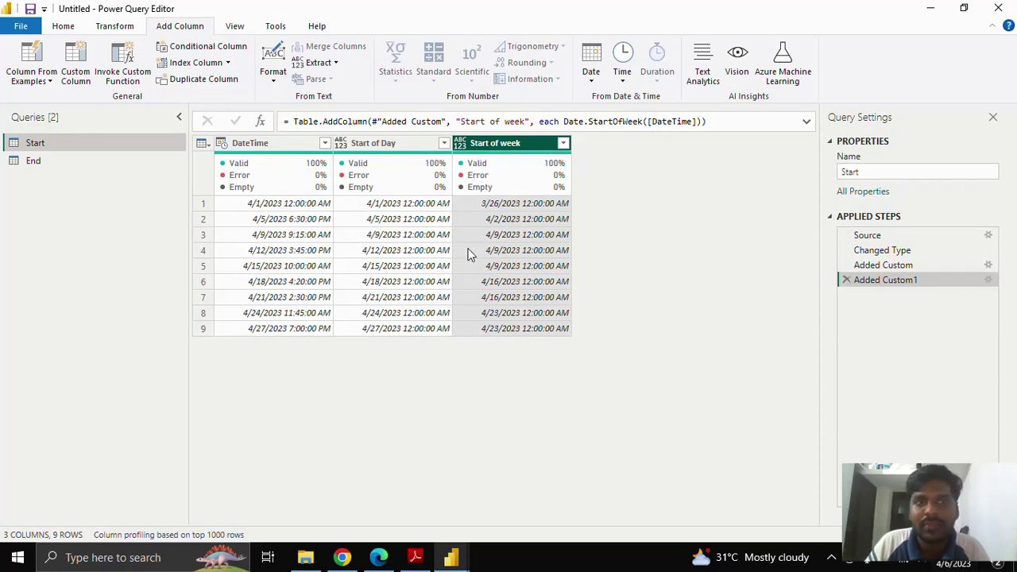
Check the Start of week dates against the April 2023 system calendar, then close the calendar
click(944, 561)
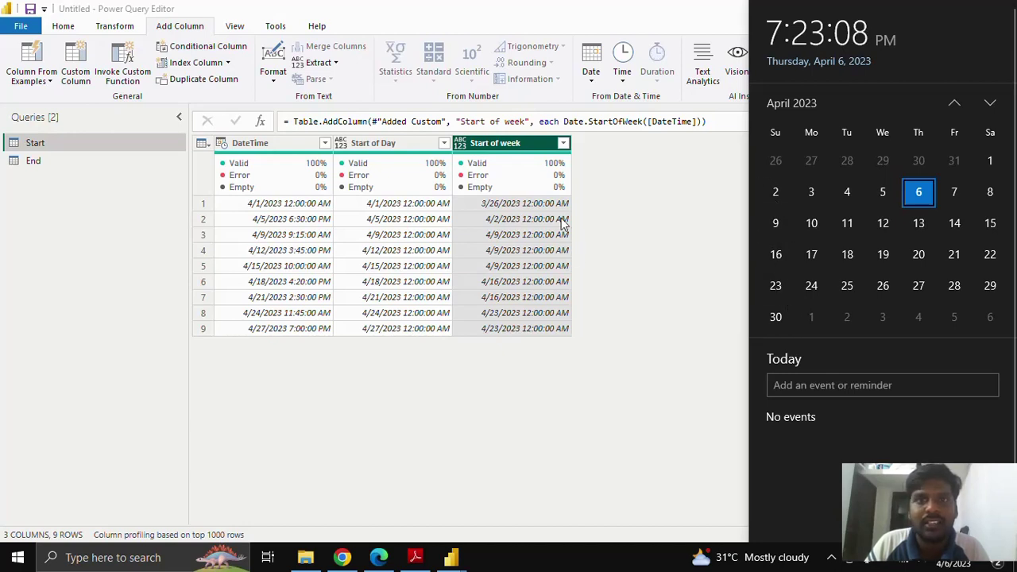
click(507, 142)
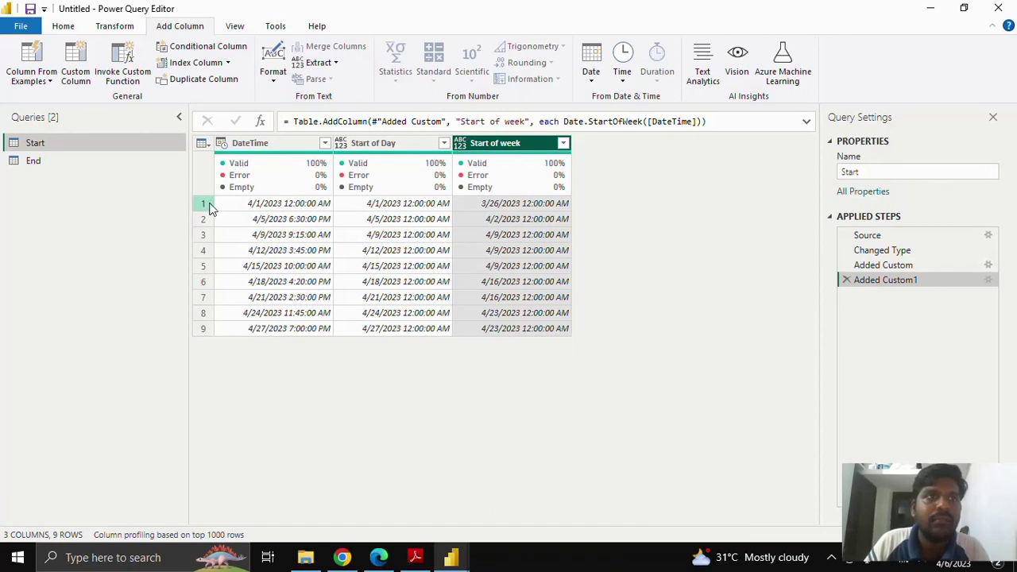
Start a third custom column in the Start query and name it Start of Month
click(75, 77)
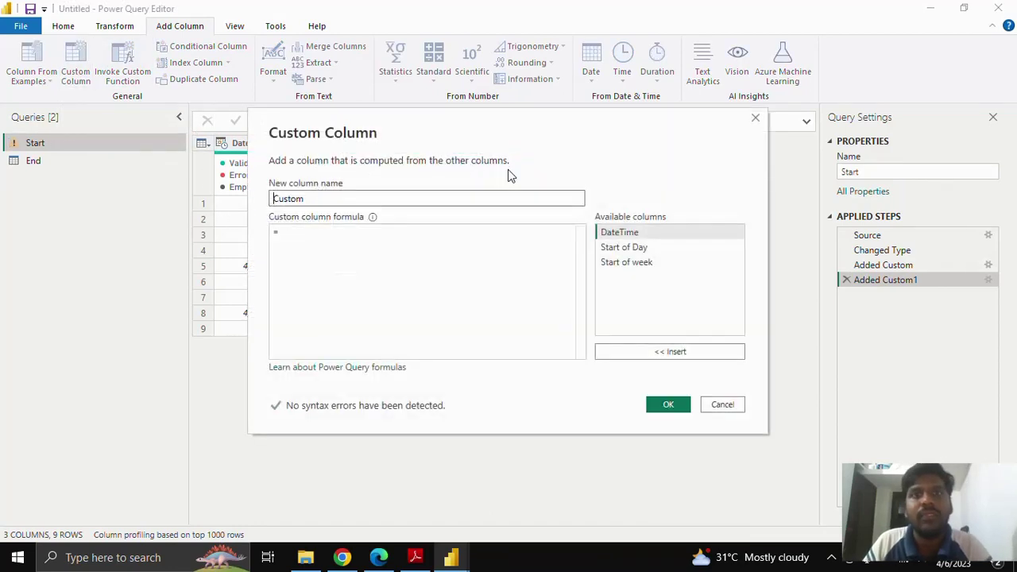
drag(315, 199, 257, 198)
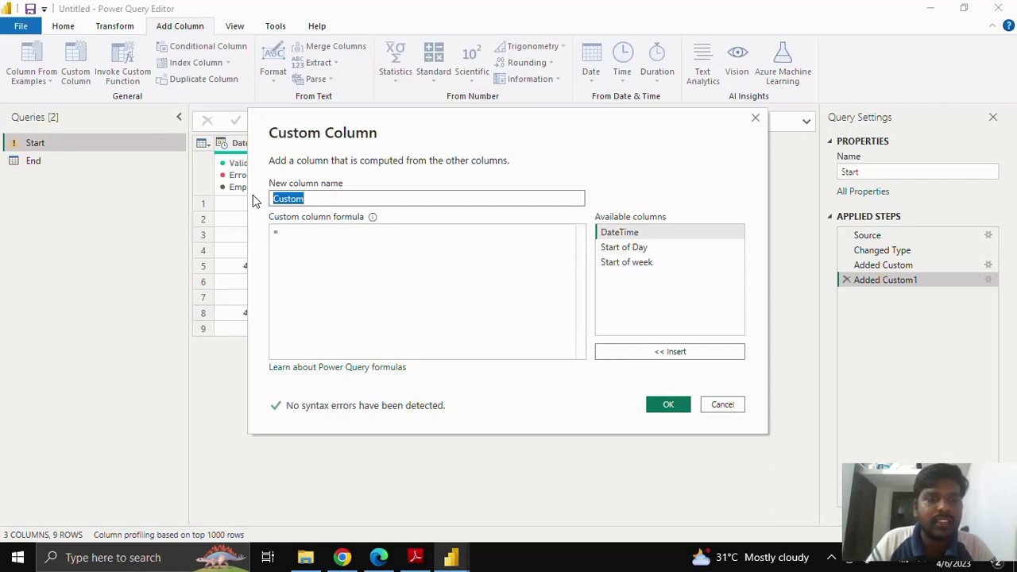
text(Start of Month)
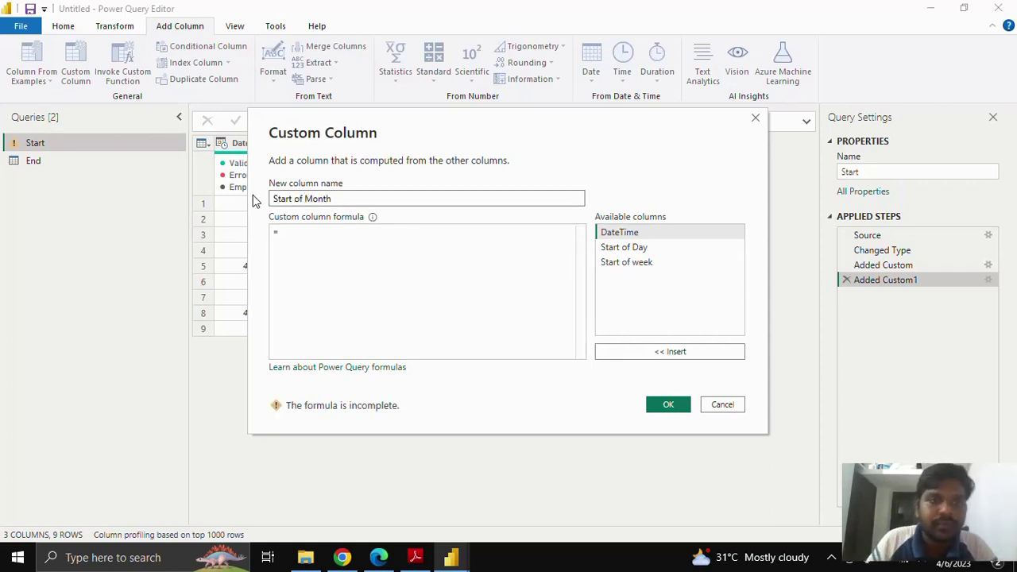
Begin the Start of Month column formula with the Date.StartOfMonth function and an opening parenthesis
click(299, 235)
text(Date)
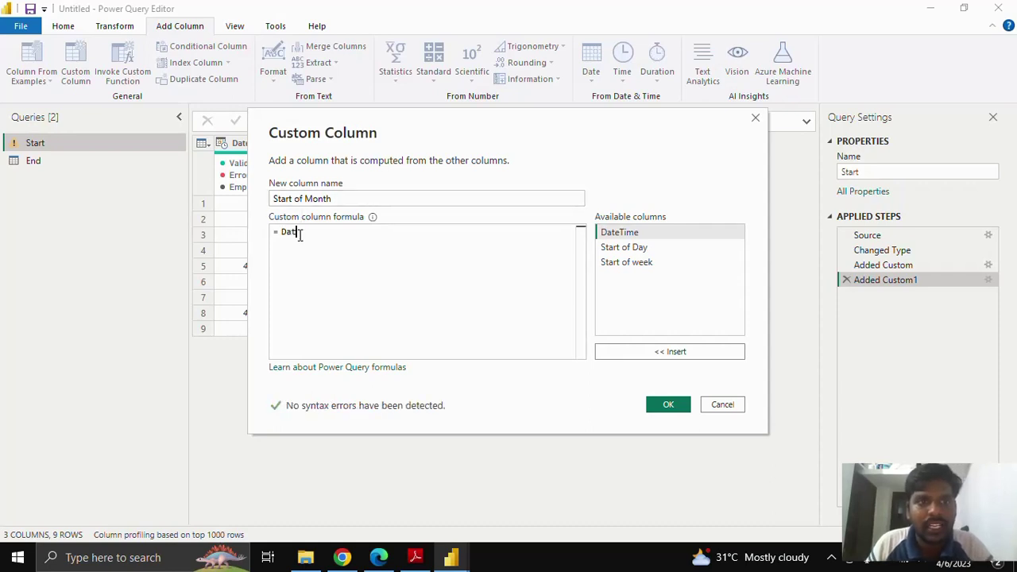
text(.S)
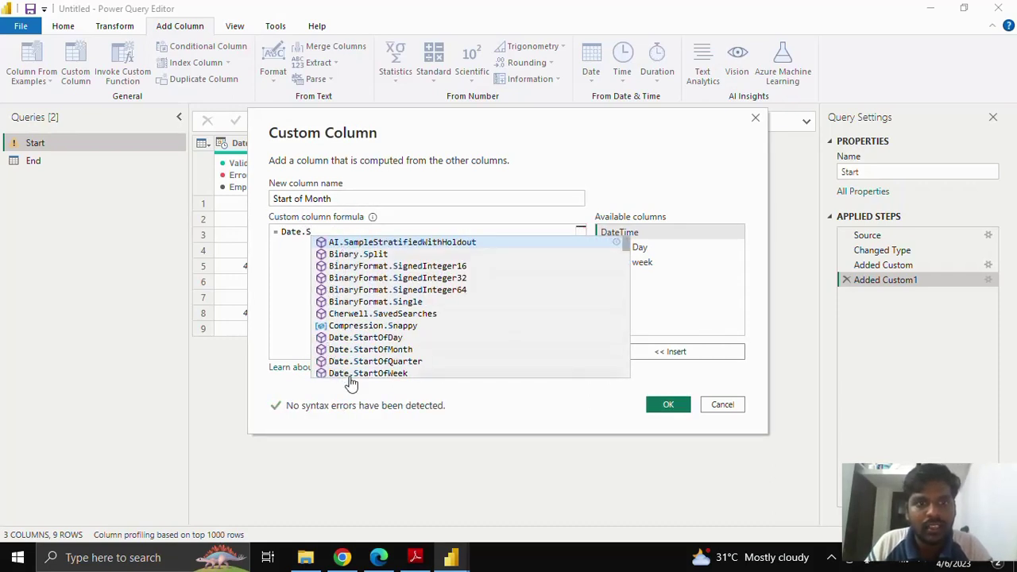
double_click(390, 351)
drag(300, 232, 286, 232)
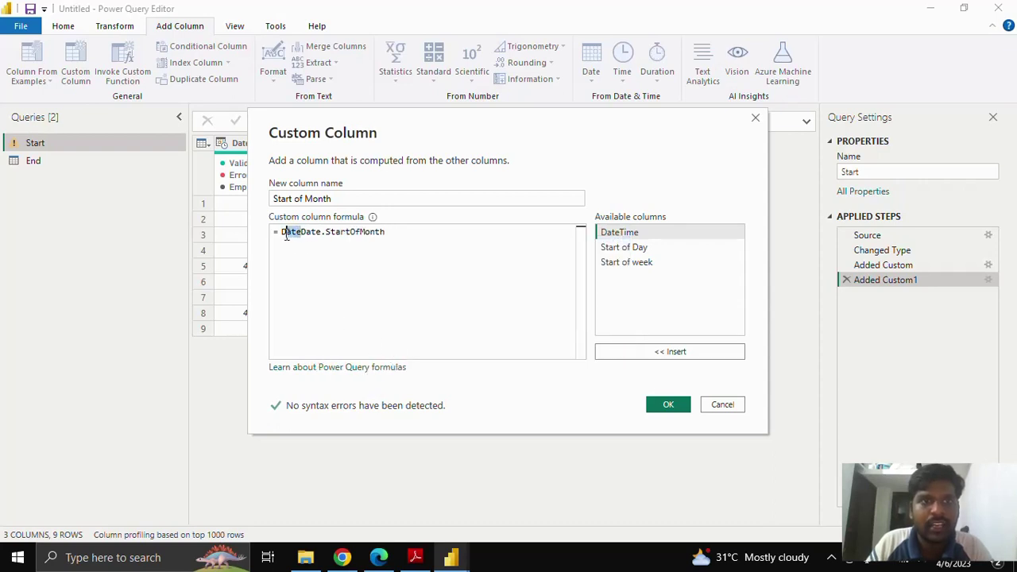
key(BackSpace)
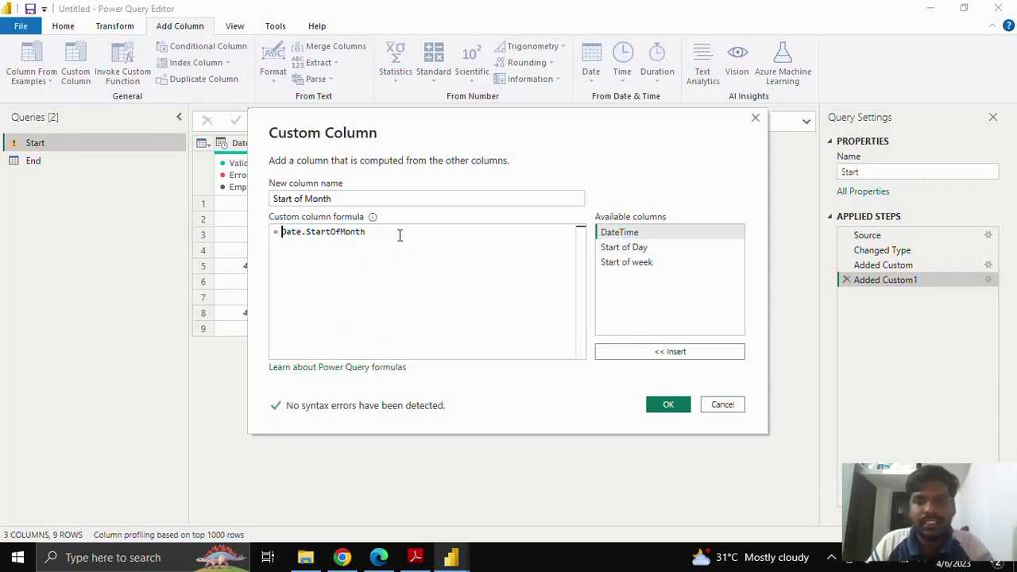
text(()
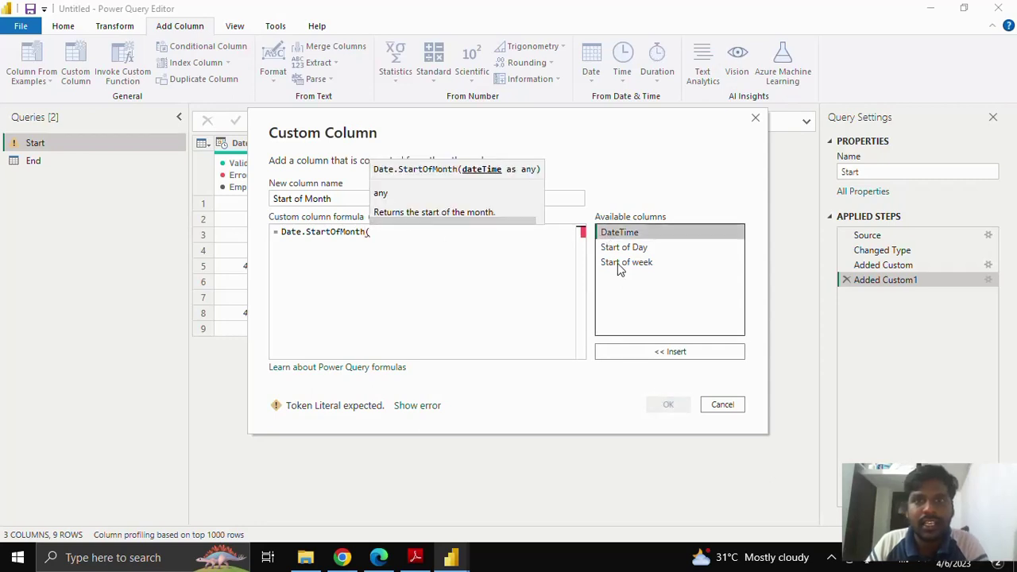
Complete the formula as Date.StartOfMonth([DateTime]) and add the Start of Month column to the table
click(648, 356)
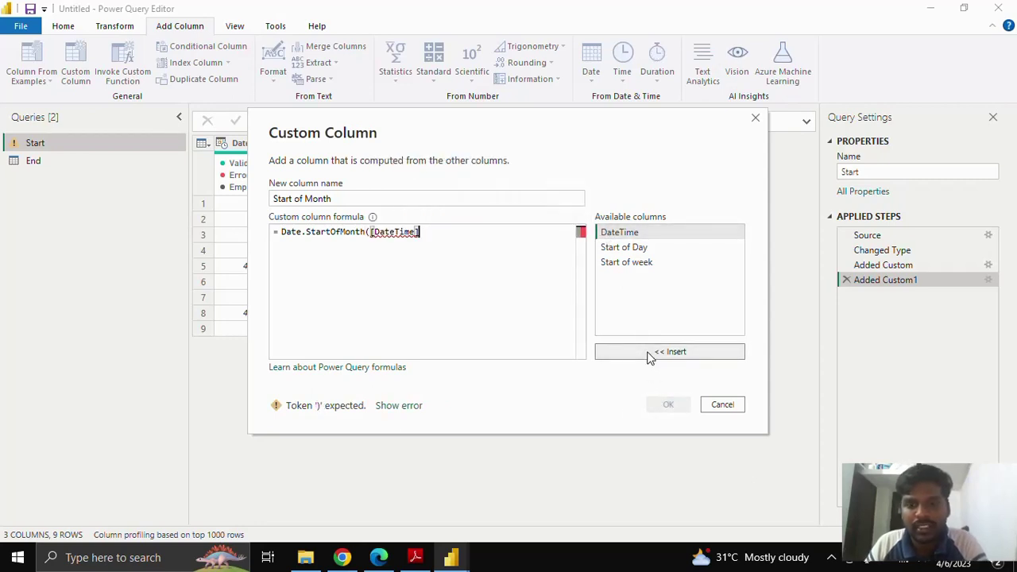
text())
click(664, 410)
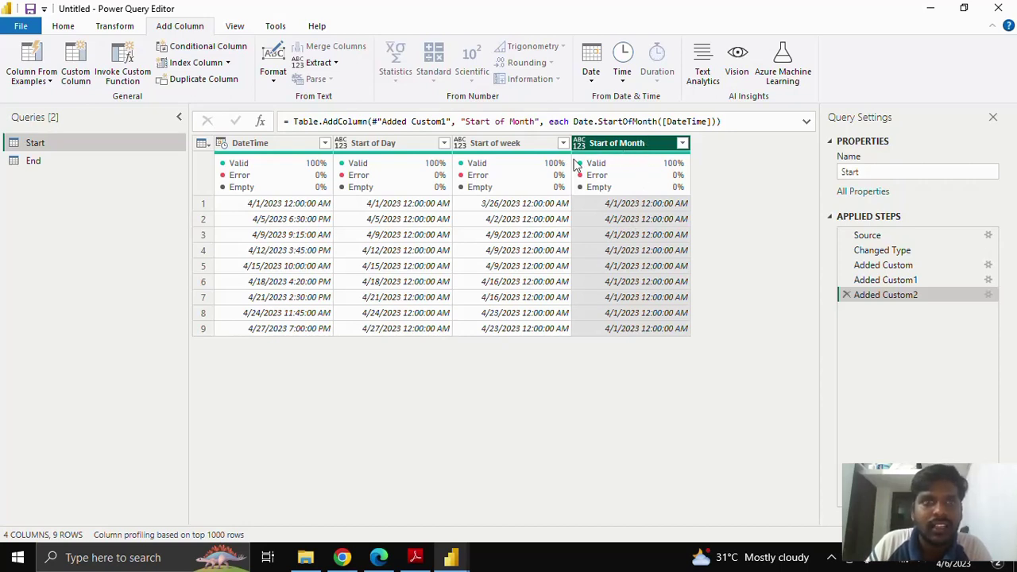
Start a fourth custom column in the Start query and enter the Date.StartOfQuarter function as its formula
click(77, 73)
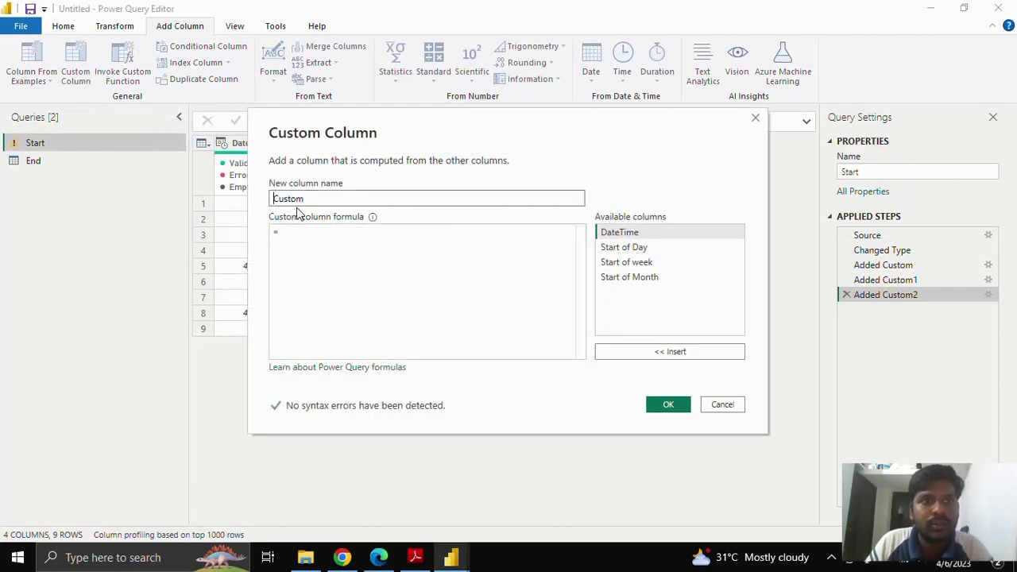
click(297, 228)
text(Date.)
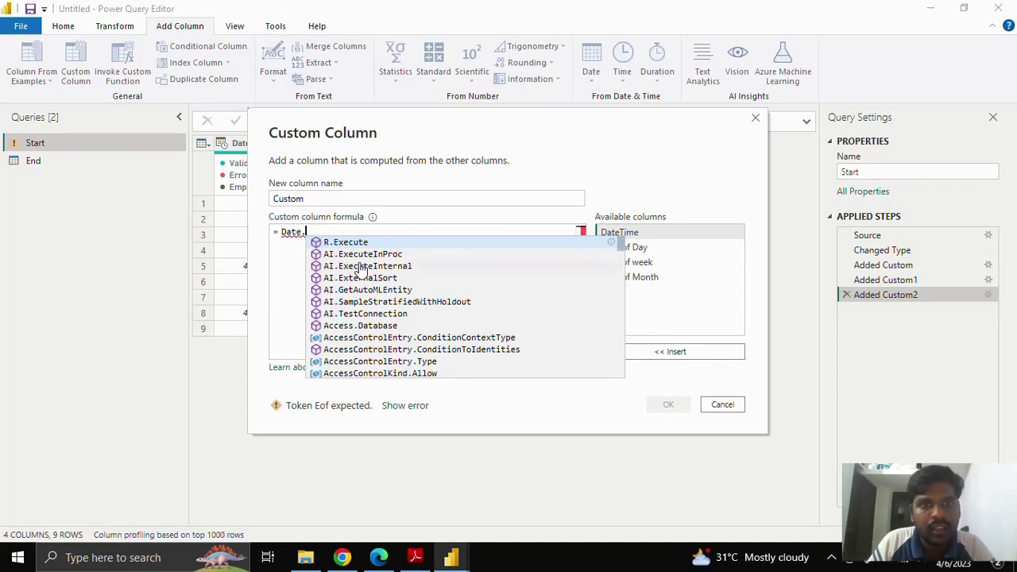
text(St)
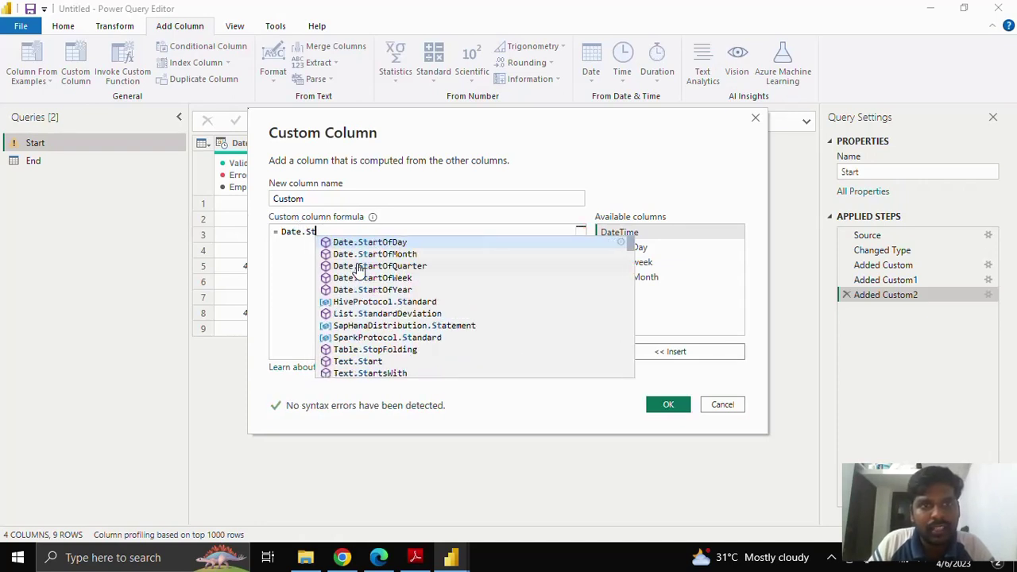
text(art)
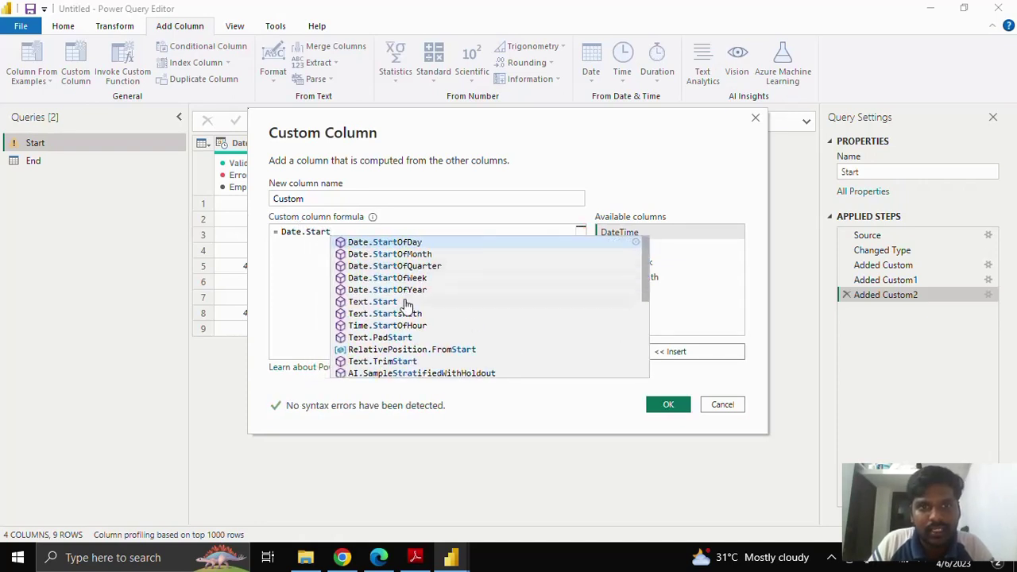
click(435, 272)
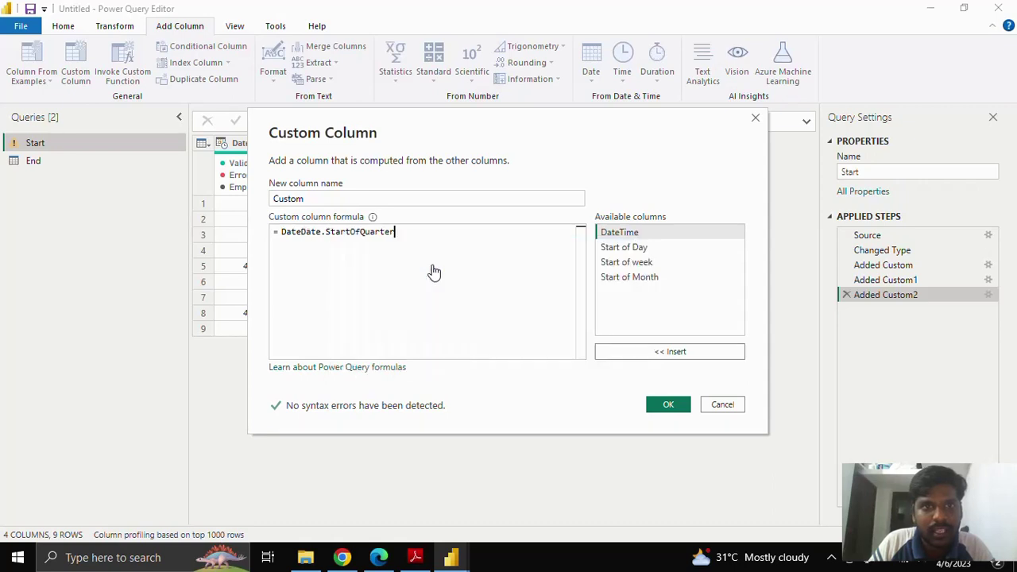
drag(301, 230, 280, 231)
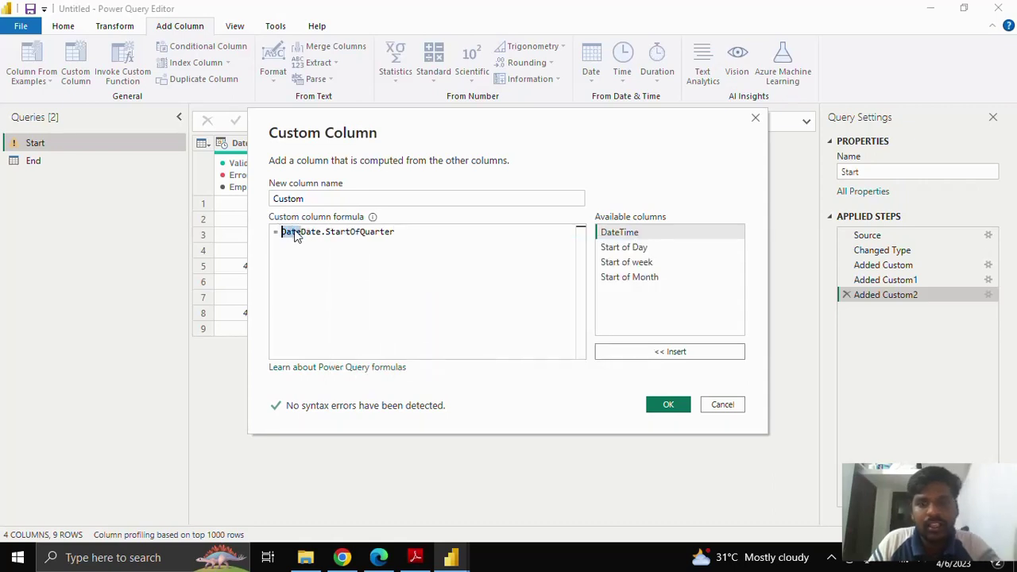
key(BackSpace)
Complete the formula as Date.StartOfQuarter([DateTime]) and add the column to the table
click(330, 200)
drag(330, 200, 269, 200)
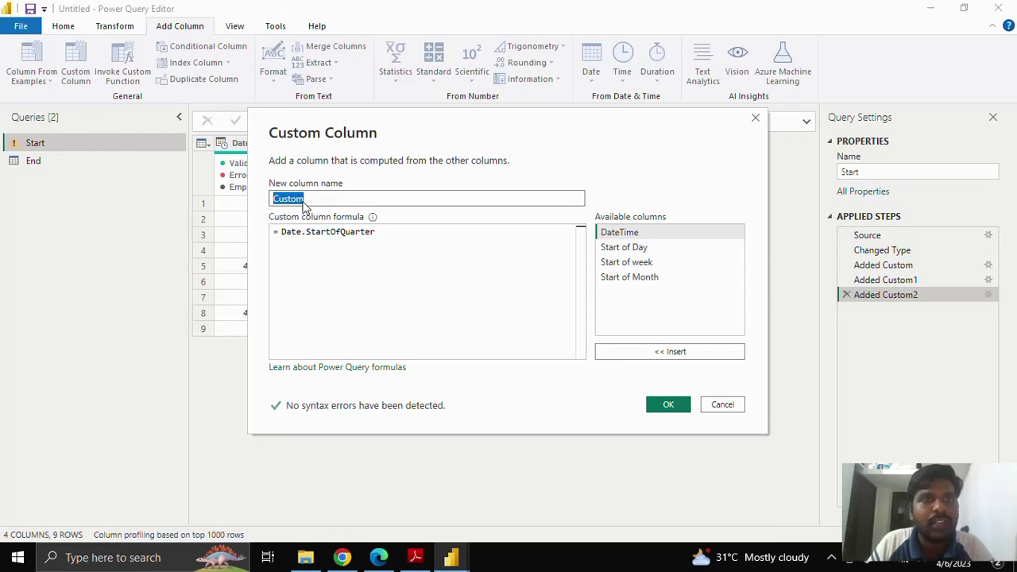
click(385, 237)
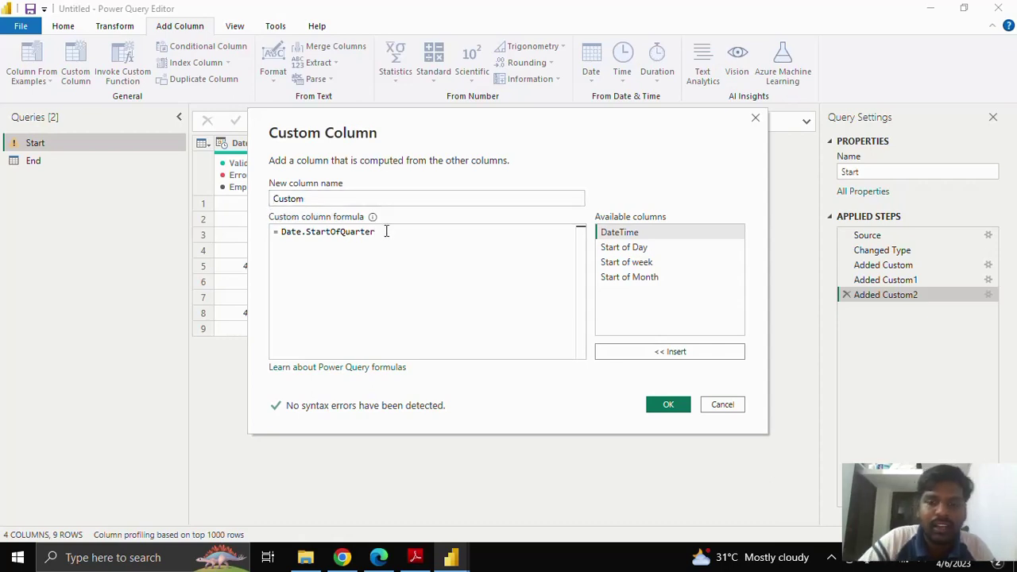
text(()
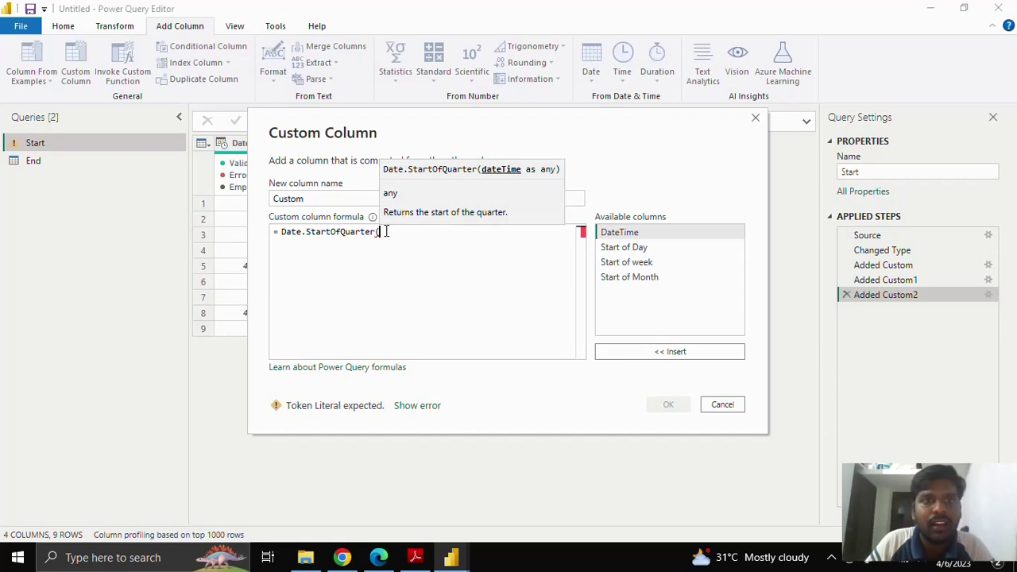
click(653, 234)
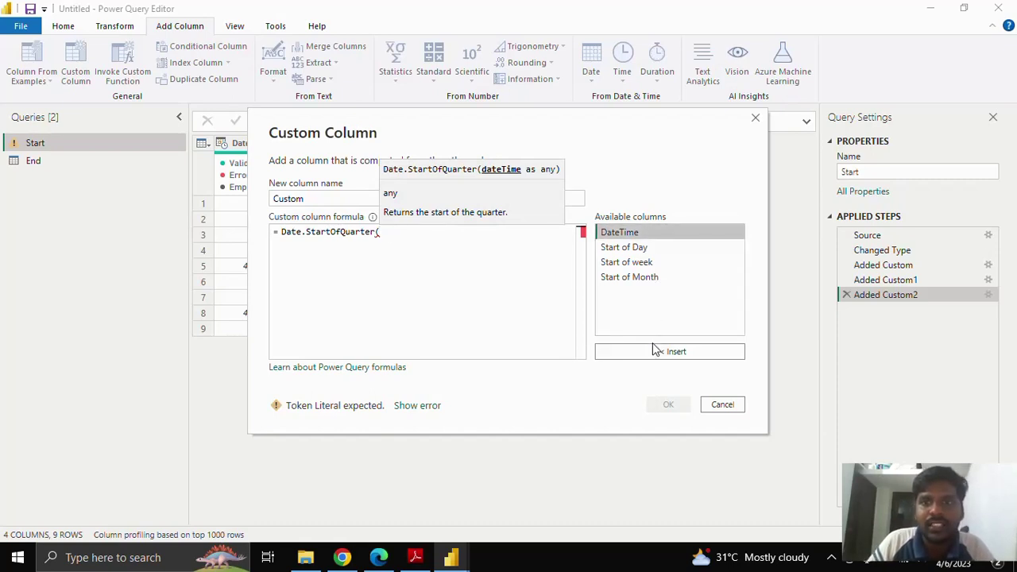
click(658, 353)
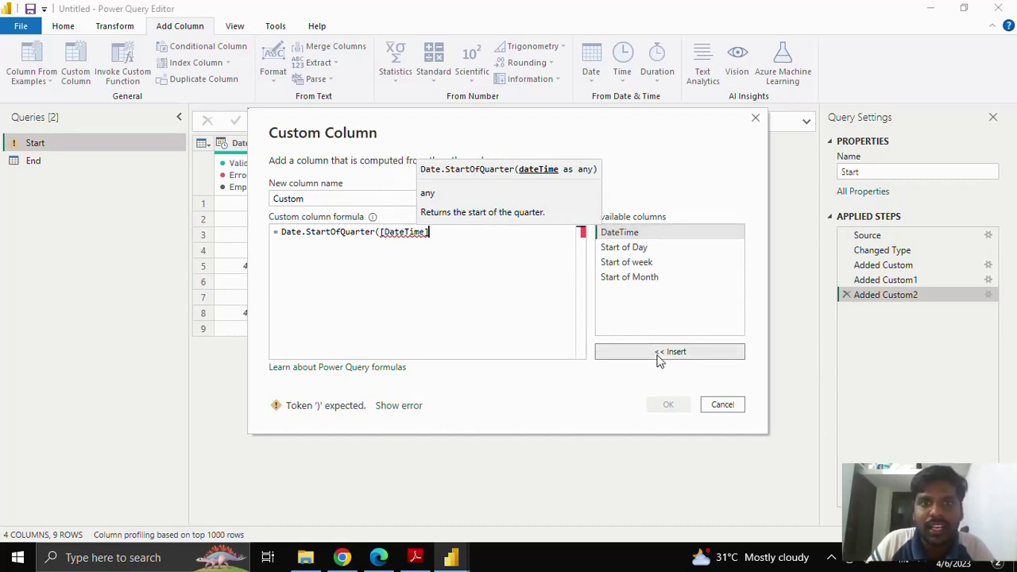
text())
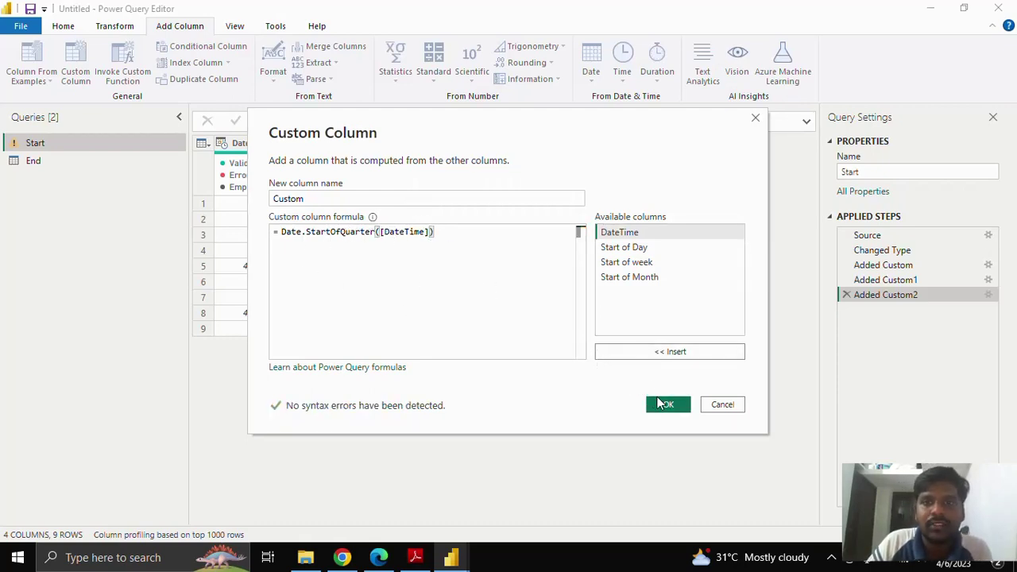
click(666, 405)
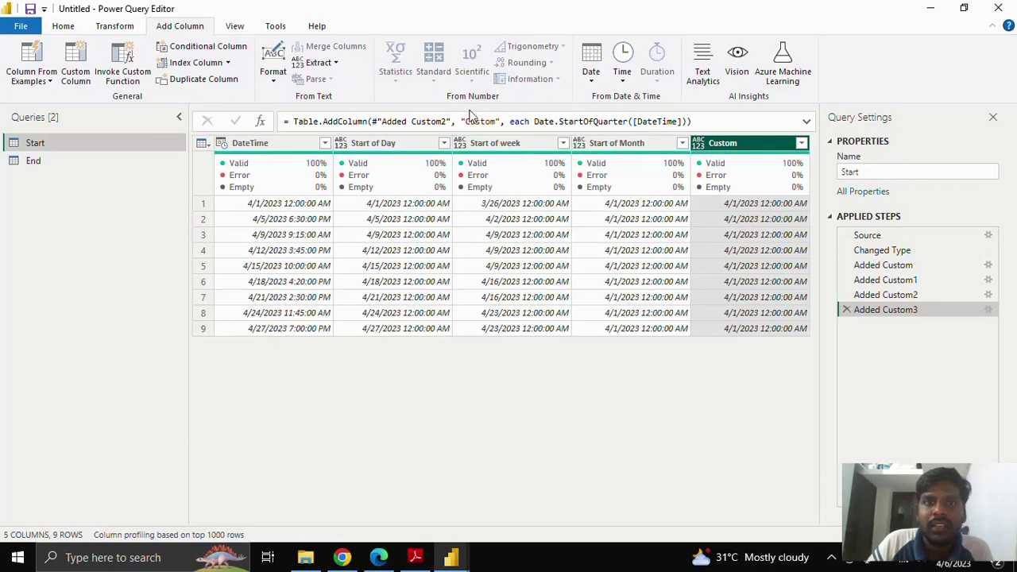
Rename the newly added quarter column as Start of Quarter by editing its Table.AddColumn formula
drag(466, 121, 497, 120)
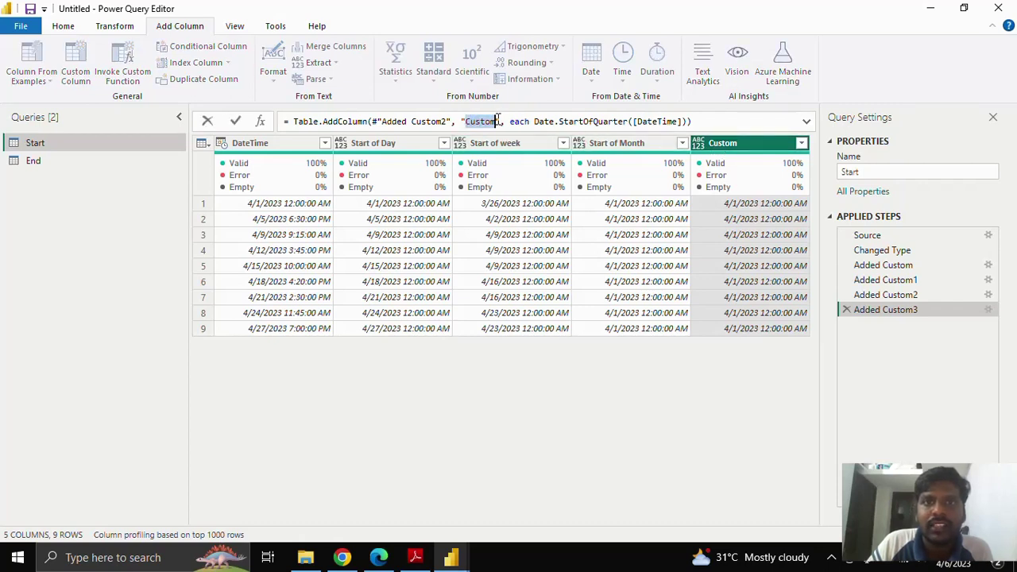
key(BackSpace)
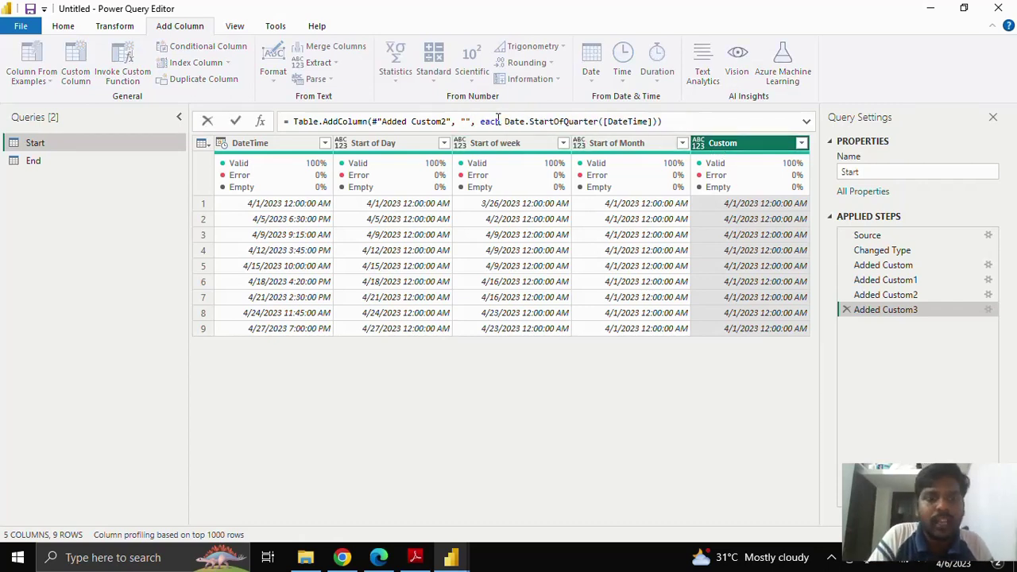
text(Start of )
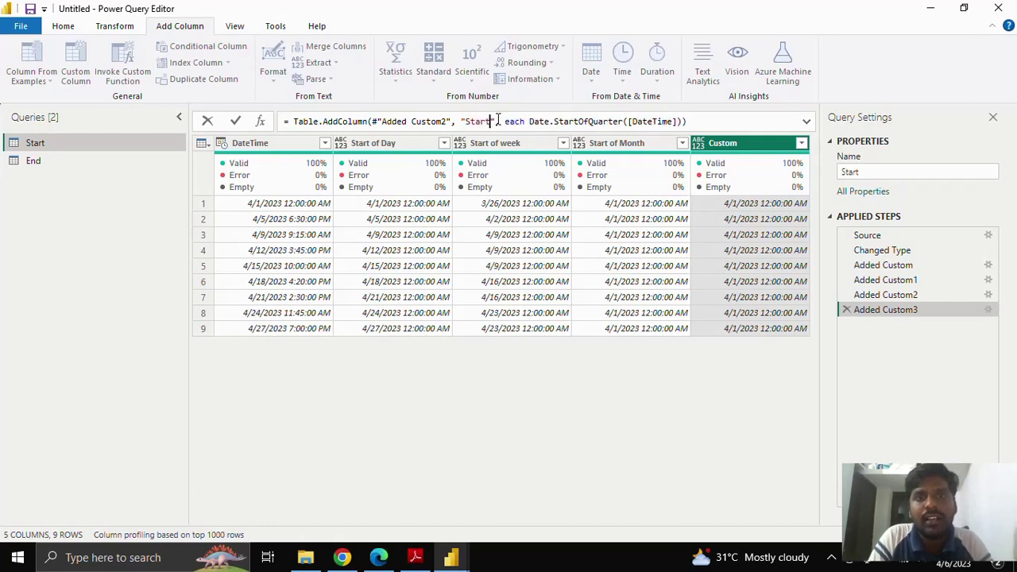
text(Quarter)
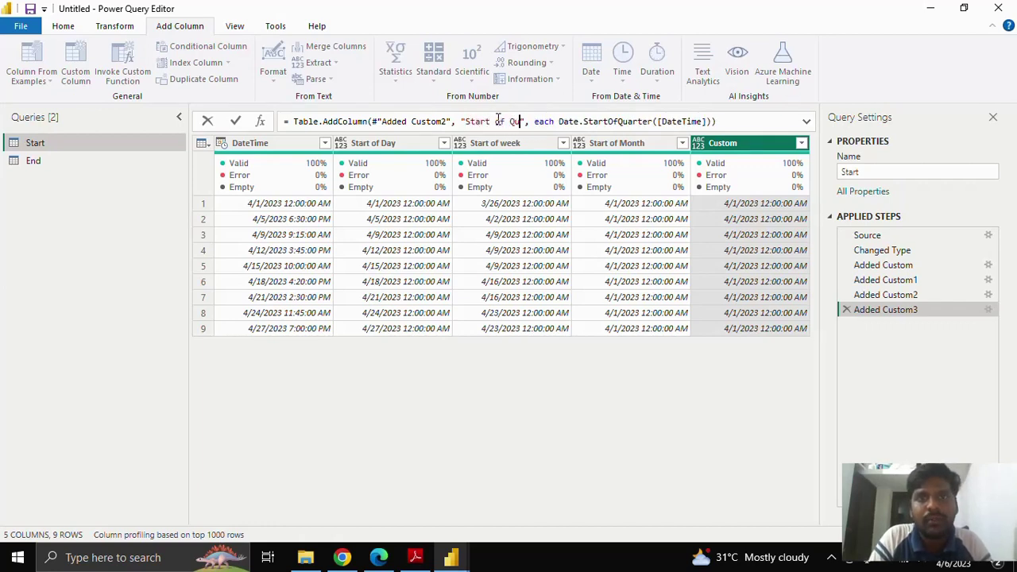
key(Return)
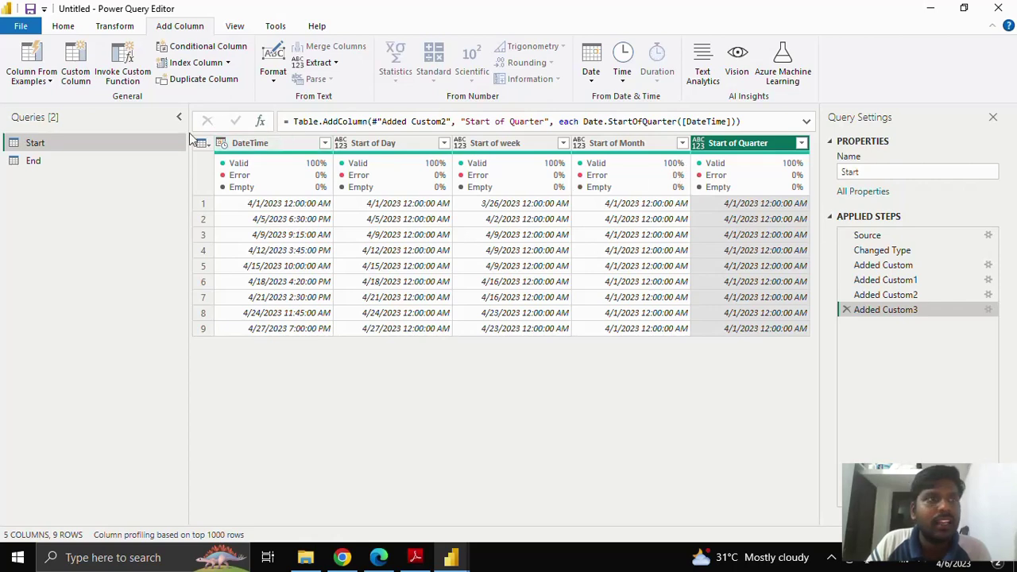
Start a fifth custom column in the Start query and name it Start of Year
click(80, 59)
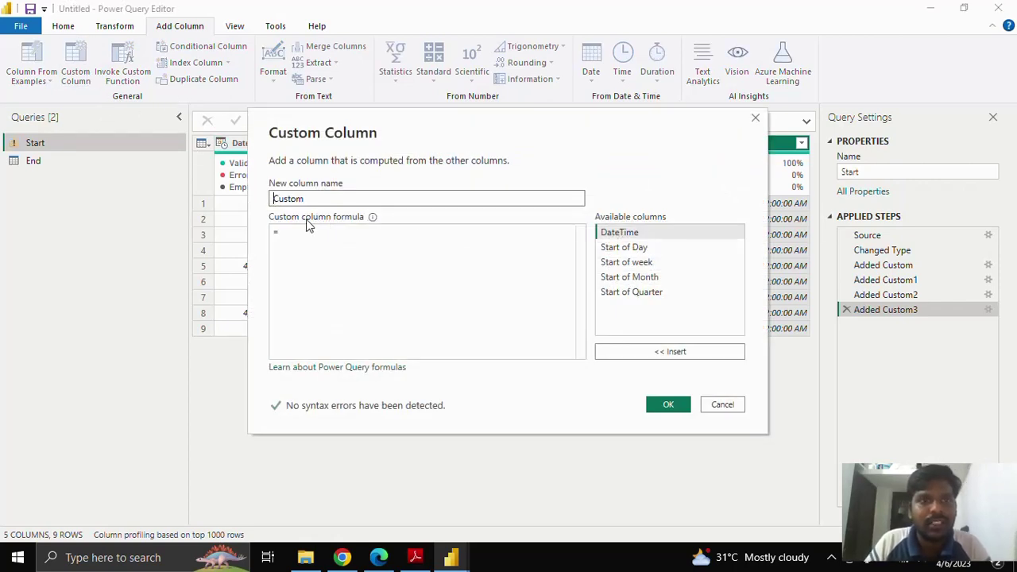
drag(307, 199, 262, 202)
text(Y)
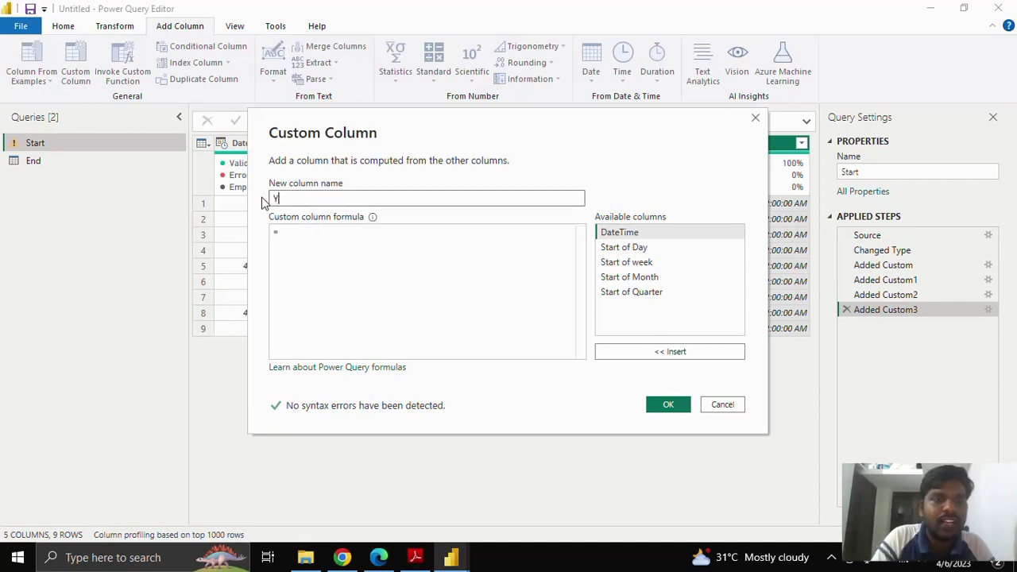
key(BackSpace)
key(BackSpace)
key(BackSpace)
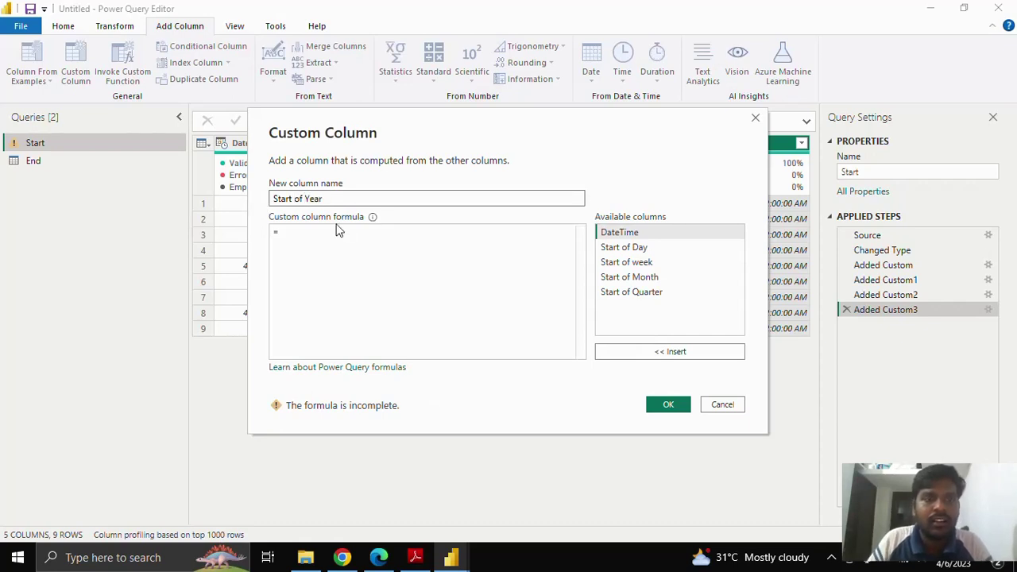
Begin the Start of Year column formula with the Date.StartOfYear function
click(305, 233)
text(Date)
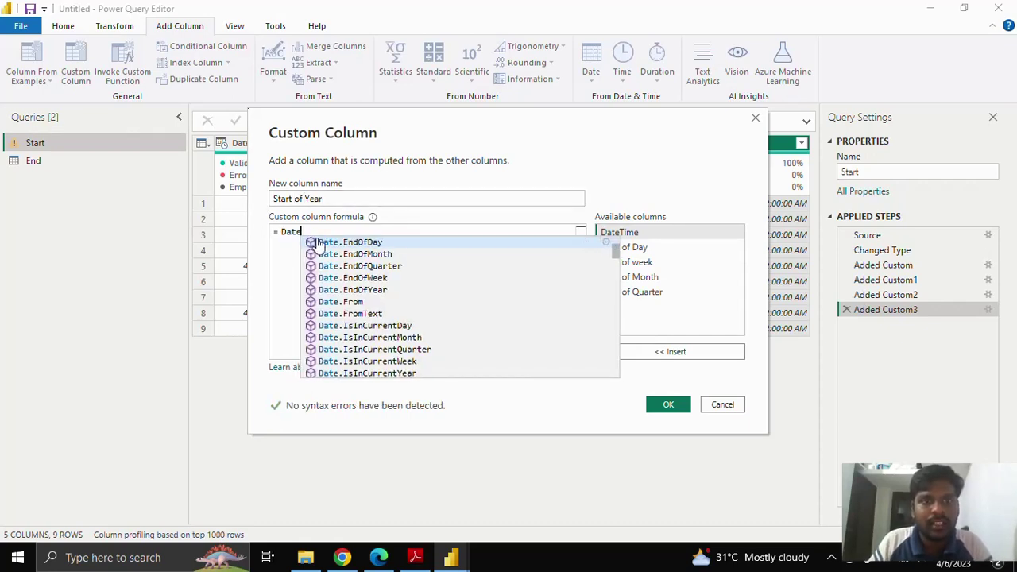
text(.S)
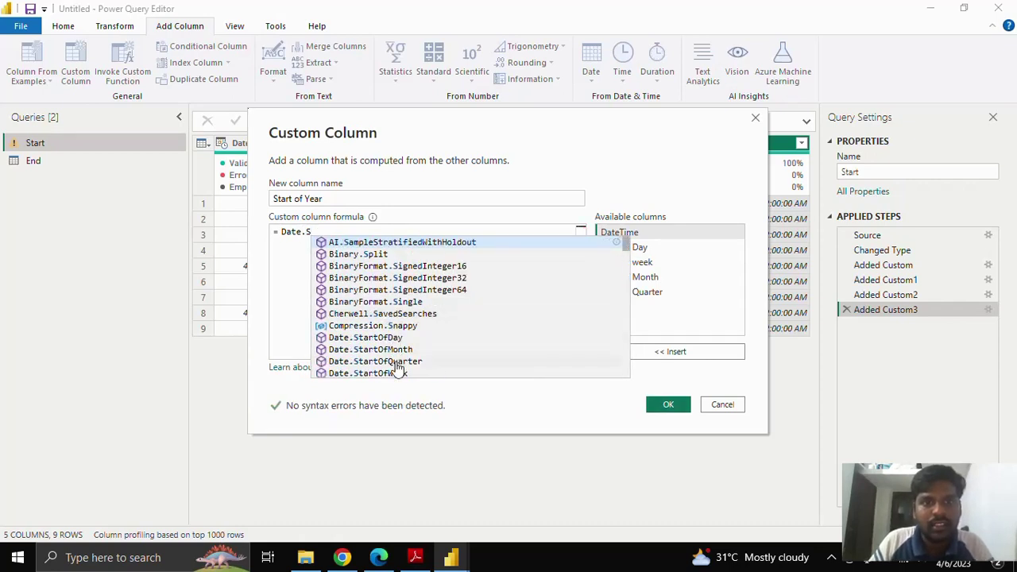
scroll(415, 354, down, 1)
click(414, 349)
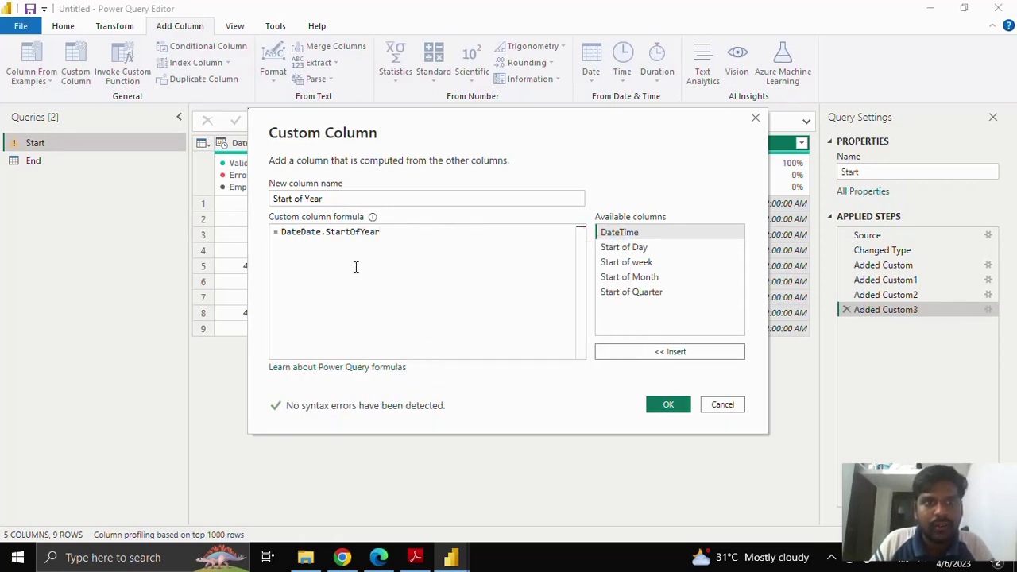
drag(300, 231, 280, 232)
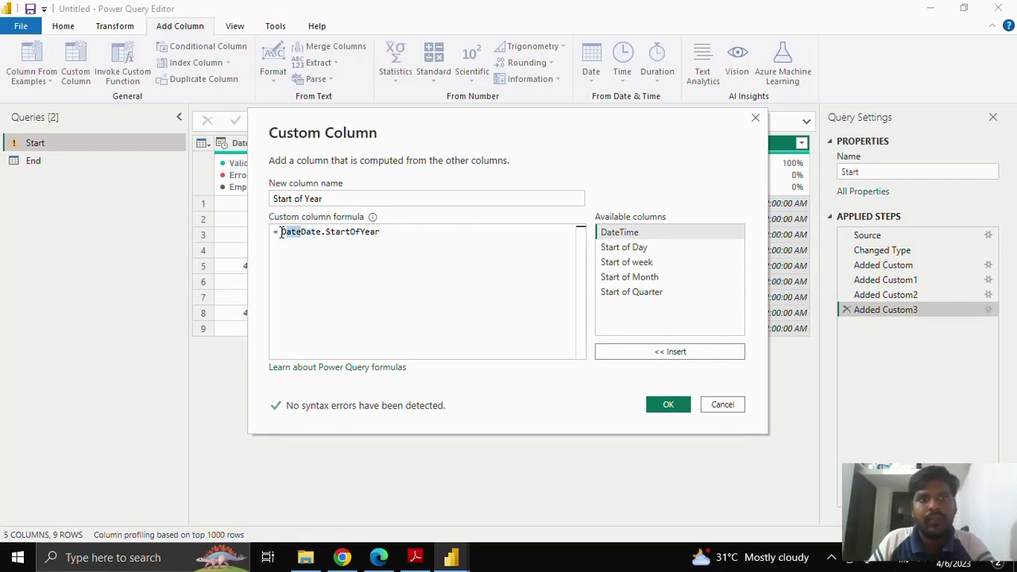
key(BackSpace)
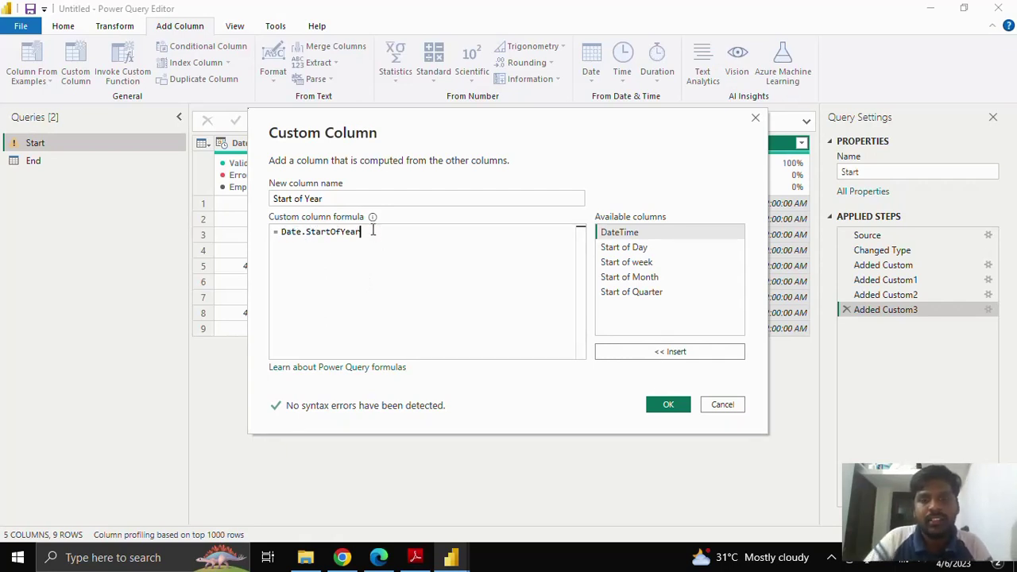
Complete the formula as Date.StartOfYear([DateTime]) and add the Start of Year column to the table
click(373, 231)
text(()
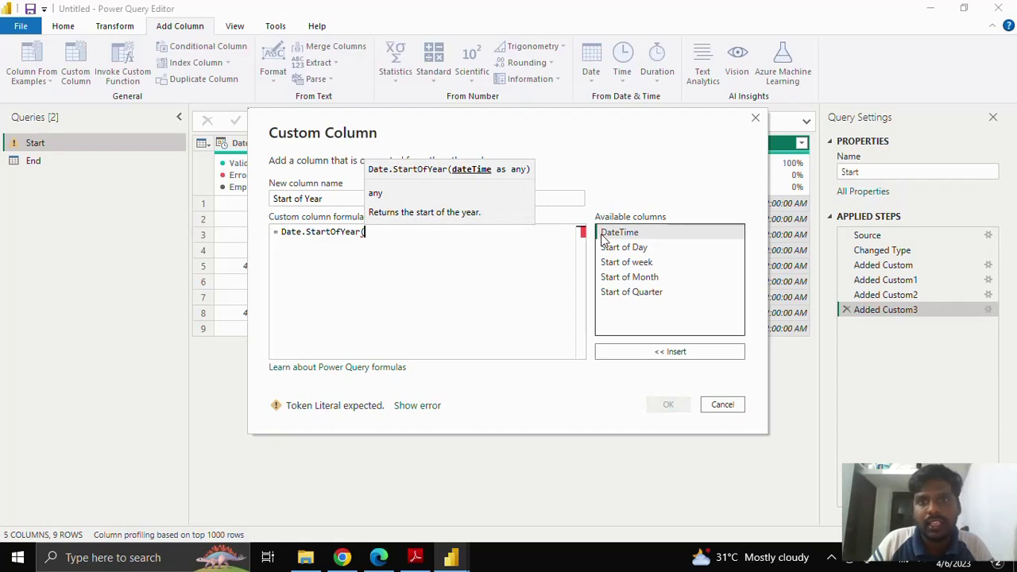
click(639, 351)
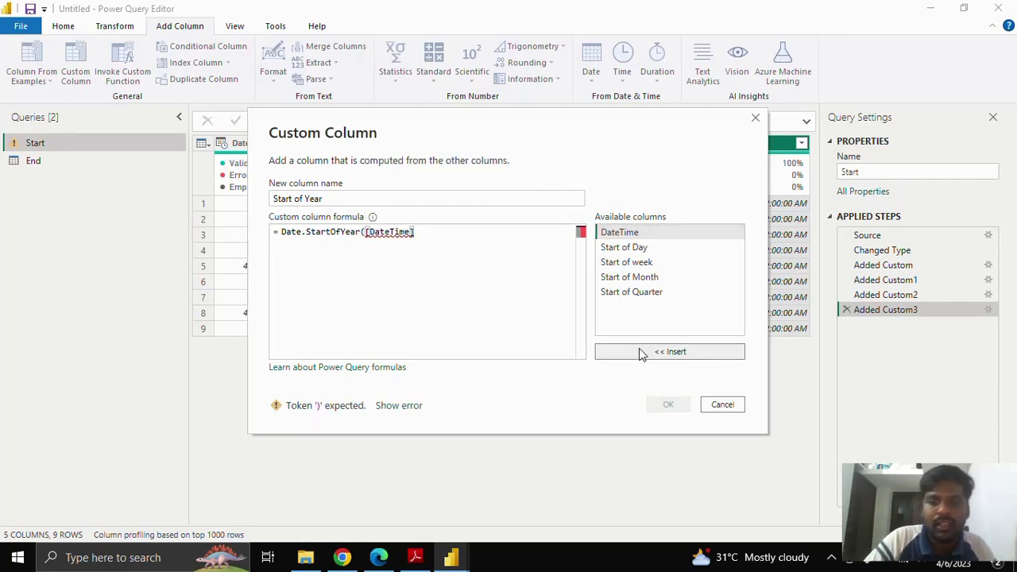
text())
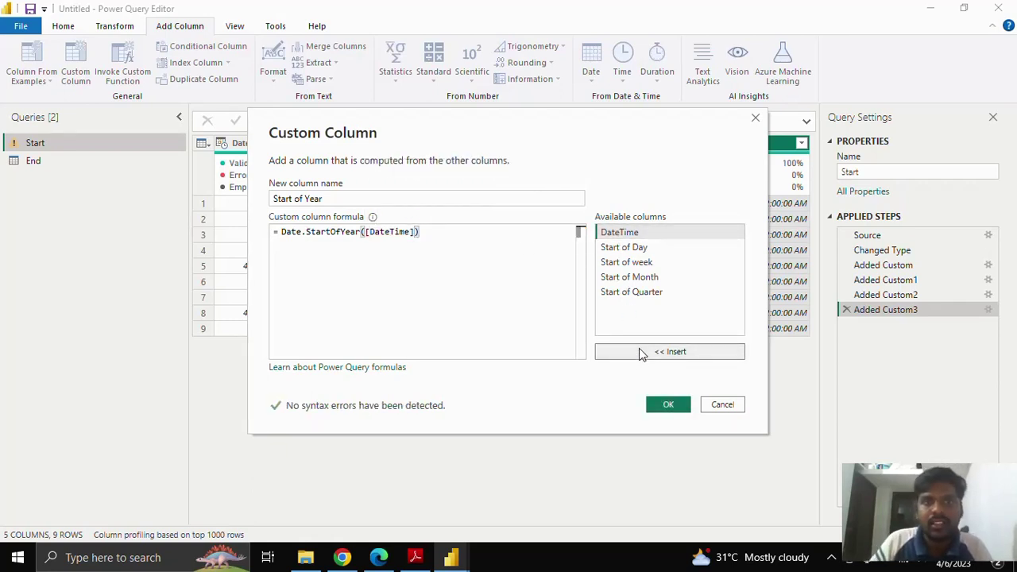
click(673, 405)
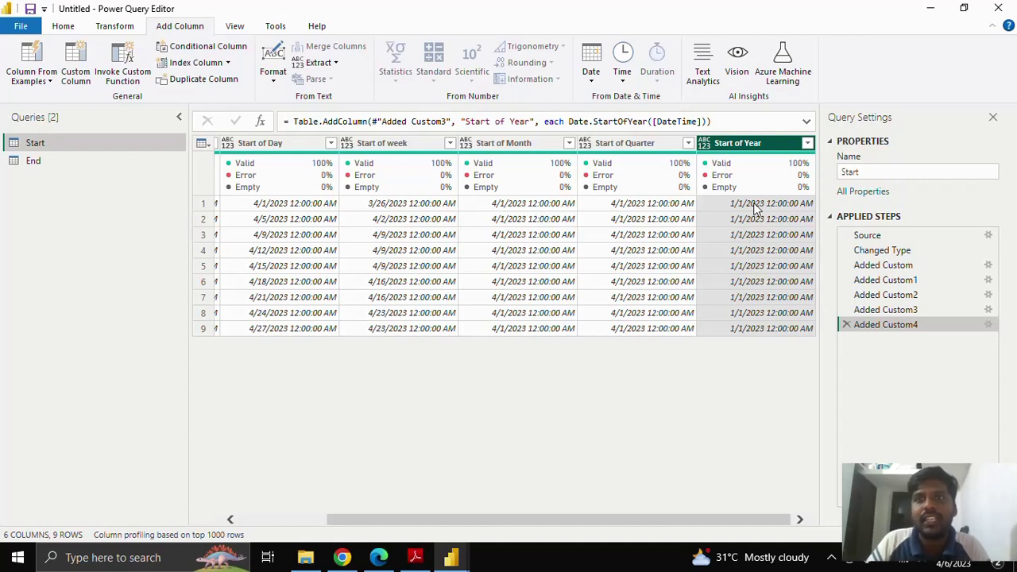
mouse_move(658, 520)
mouse_down()
mouse_move(606, 523)
mouse_move(674, 519)
mouse_move(531, 513)
mouse_move(649, 516)
mouse_up()
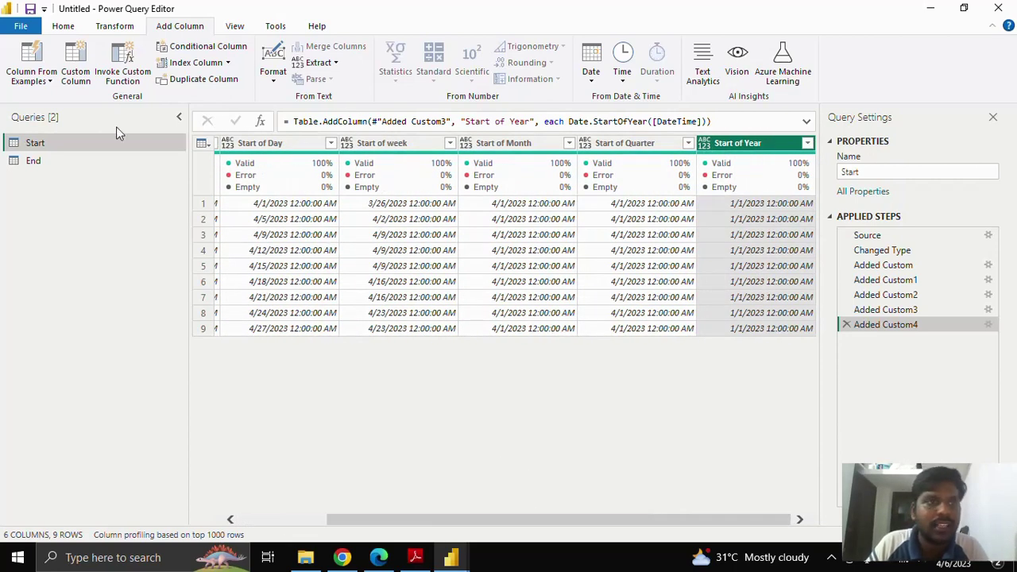
Start a custom column in the End query and name it End of Day
click(92, 162)
double_click(90, 164)
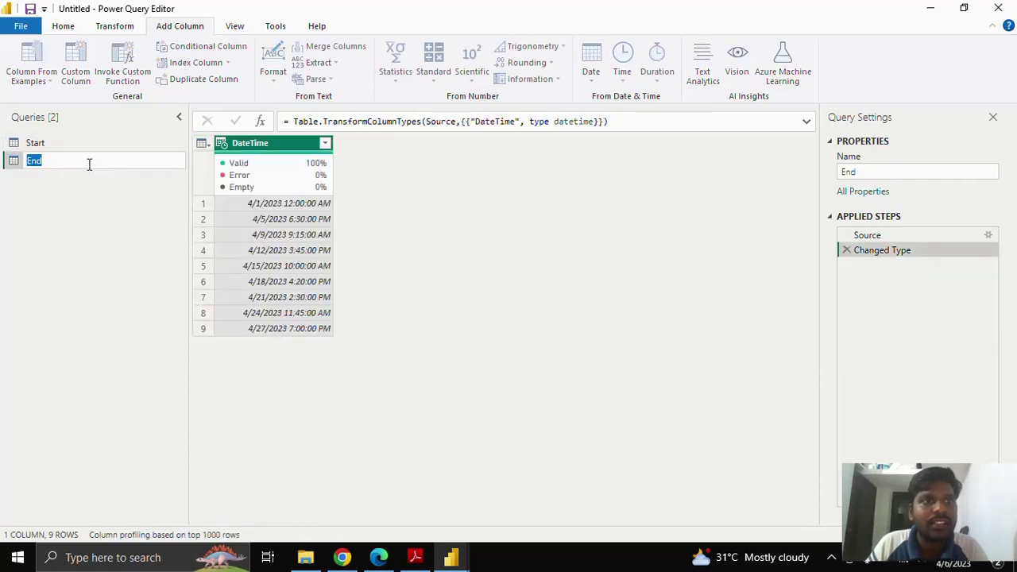
key(Return)
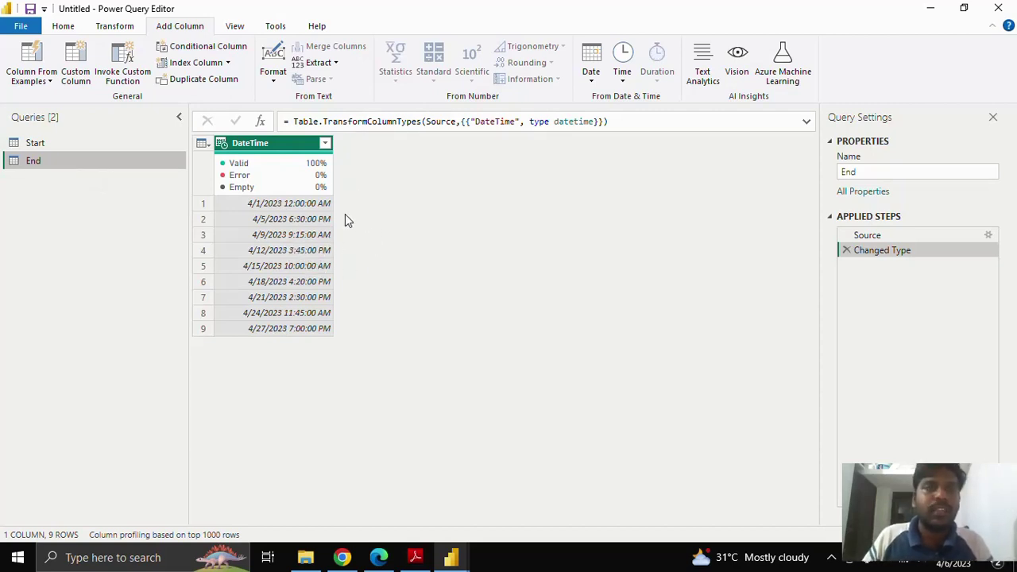
click(73, 69)
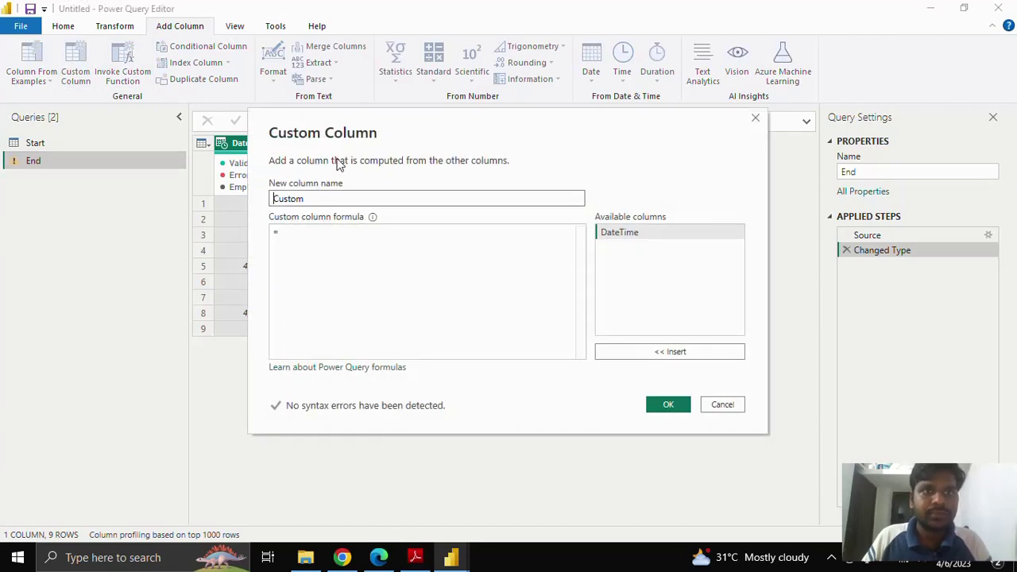
drag(328, 200, 269, 199)
text(End)
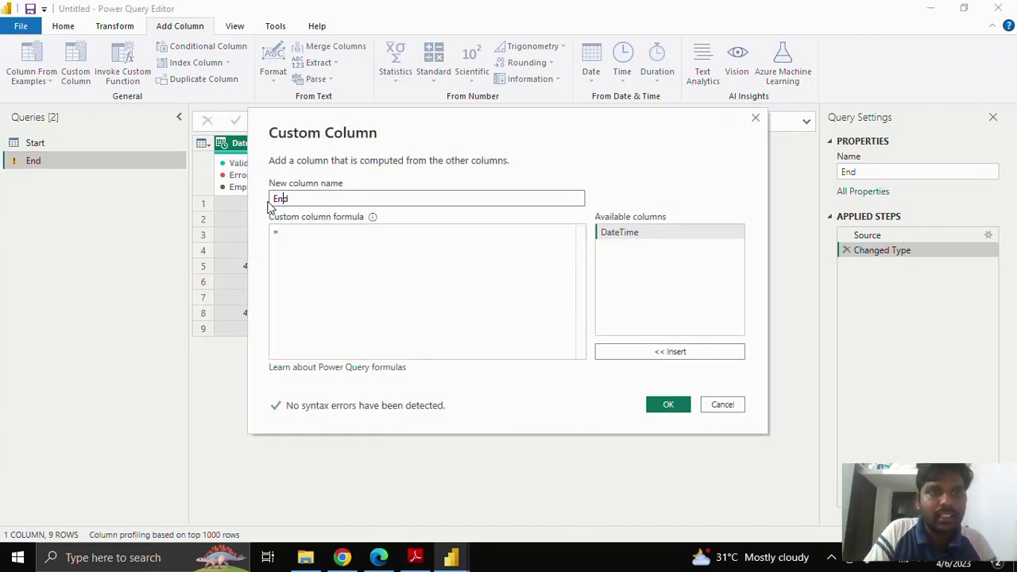
text( of Day)
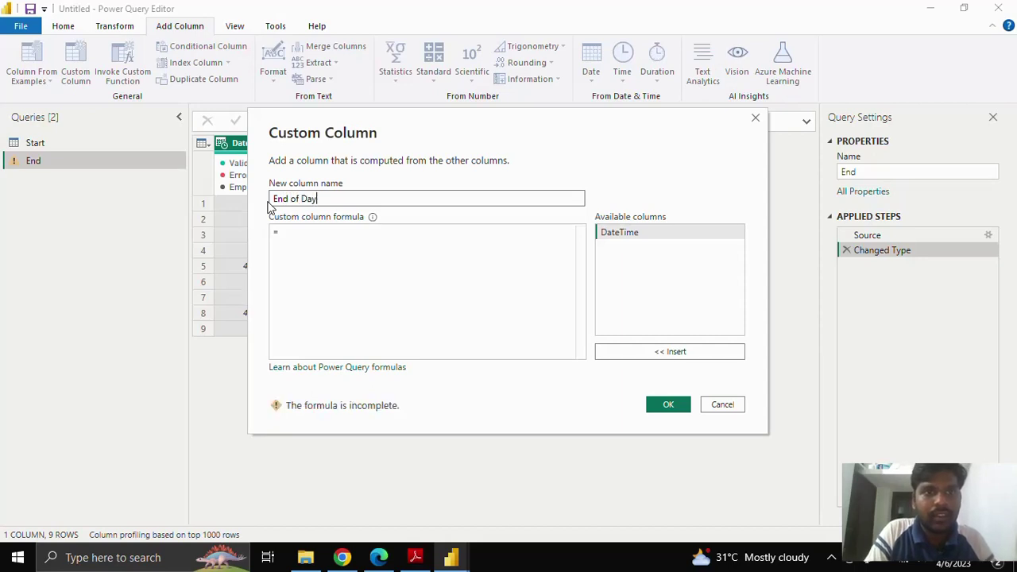
Enter the formula Date.EndOfDay([DateTime]) and add the End of Day column to the table
click(284, 235)
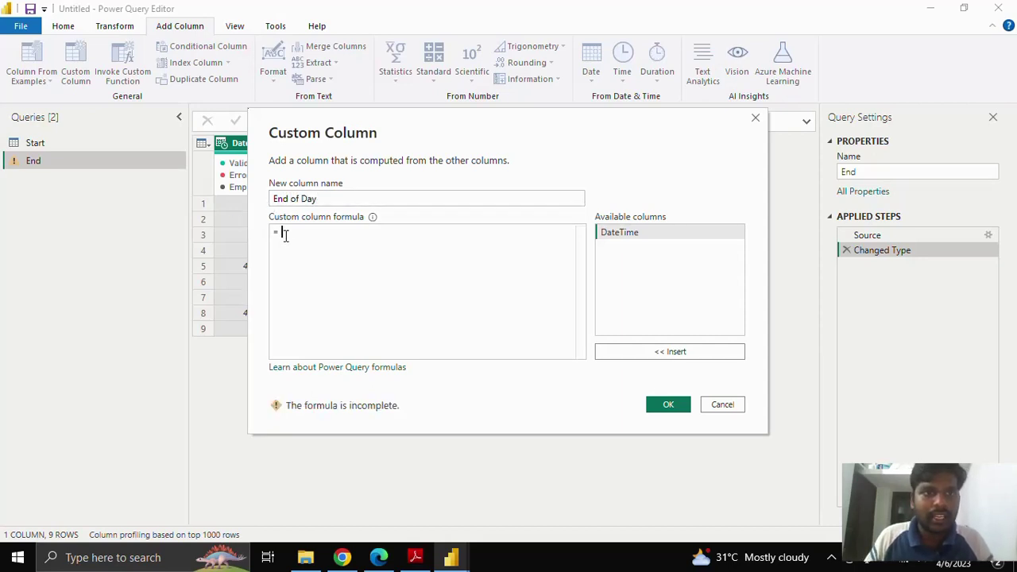
text(Date)
click(359, 242)
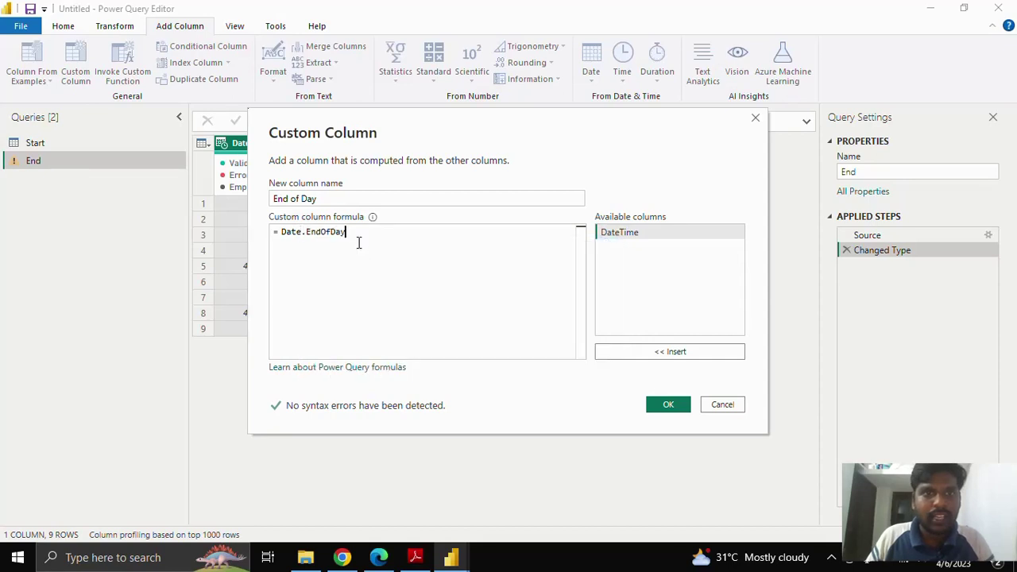
text(()
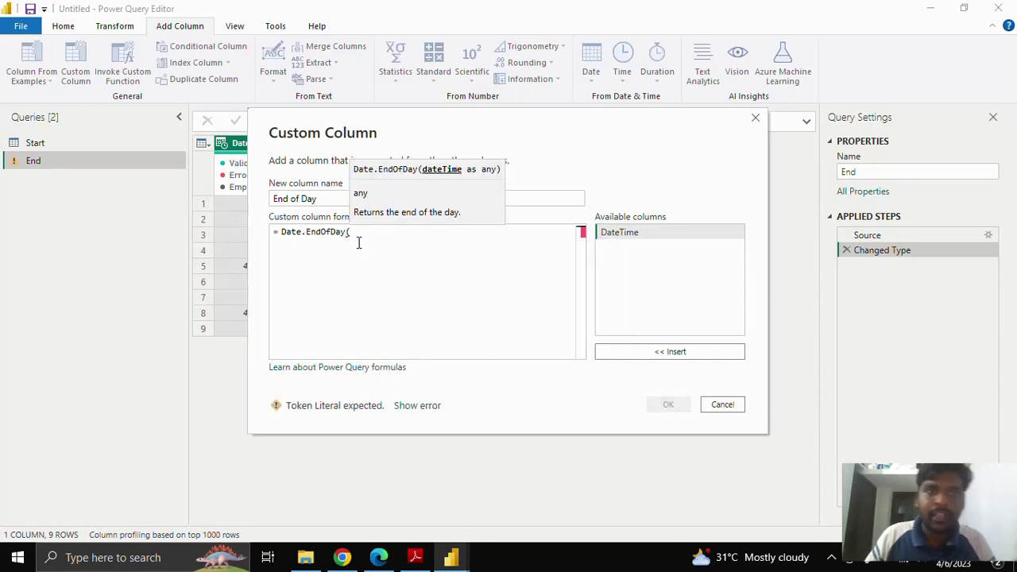
click(675, 354)
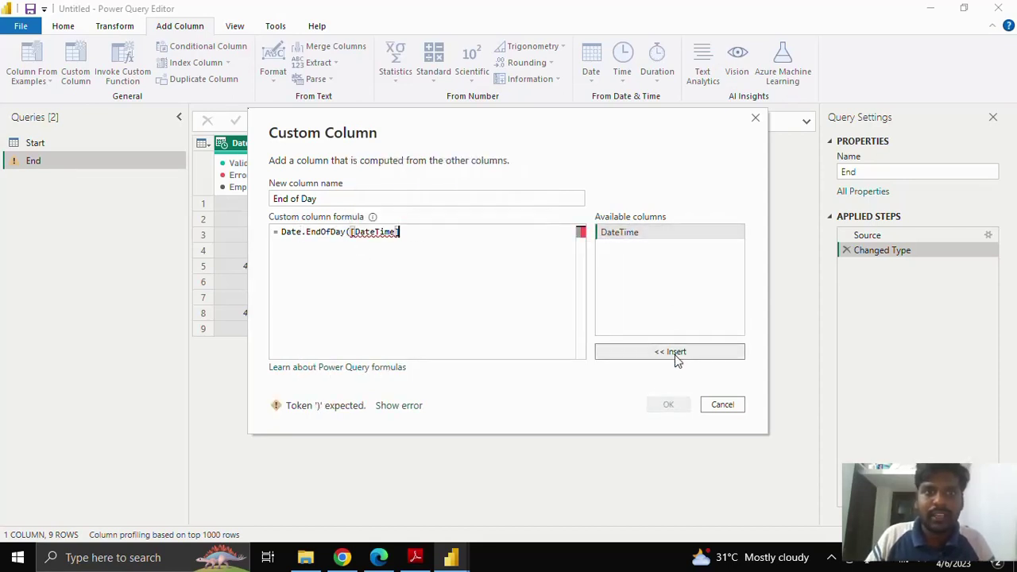
text())
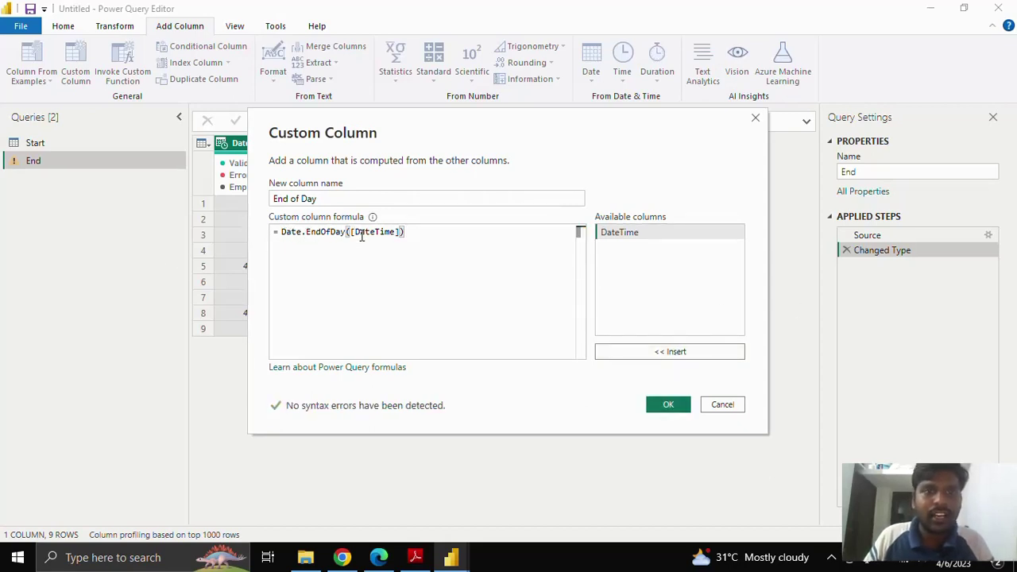
click(662, 407)
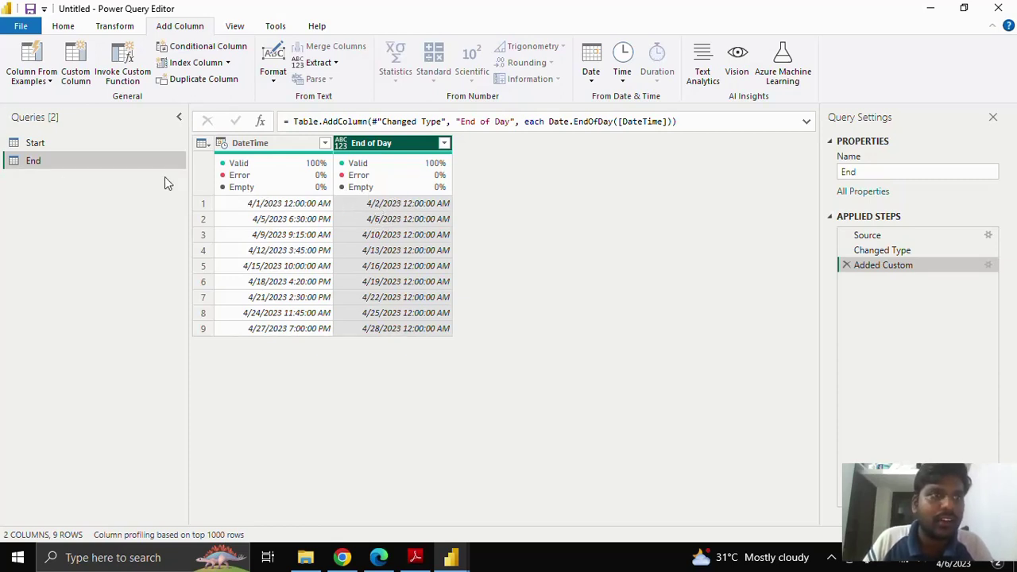
Start a second custom column in the End query and name it End of Week
click(77, 70)
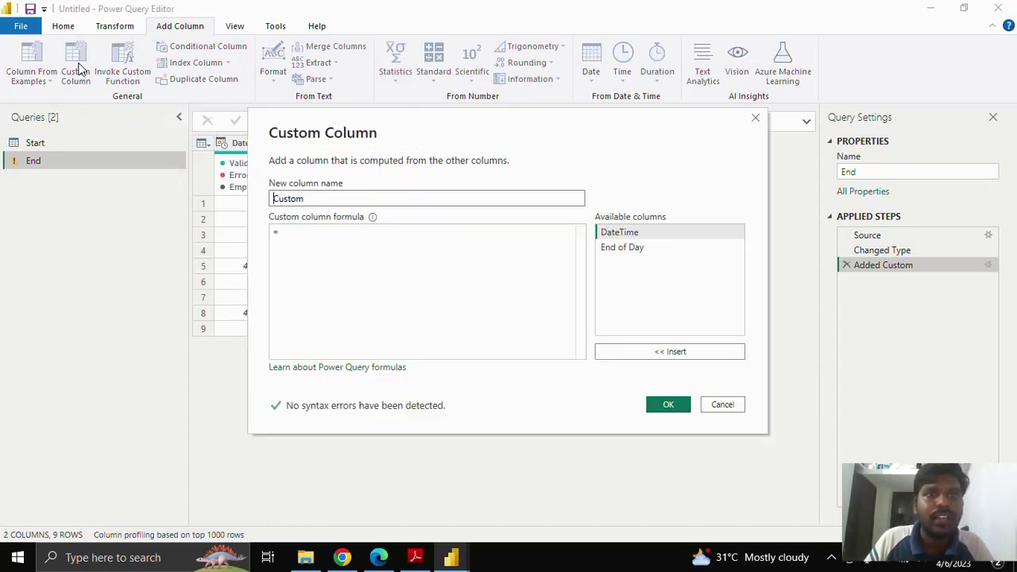
drag(310, 199, 250, 196)
text(E)
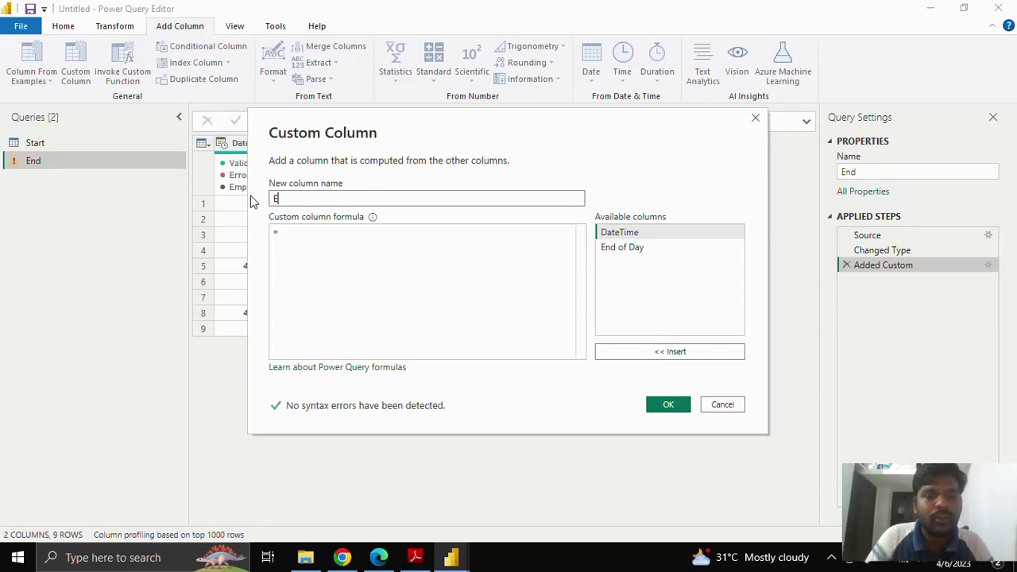
text(nd of)
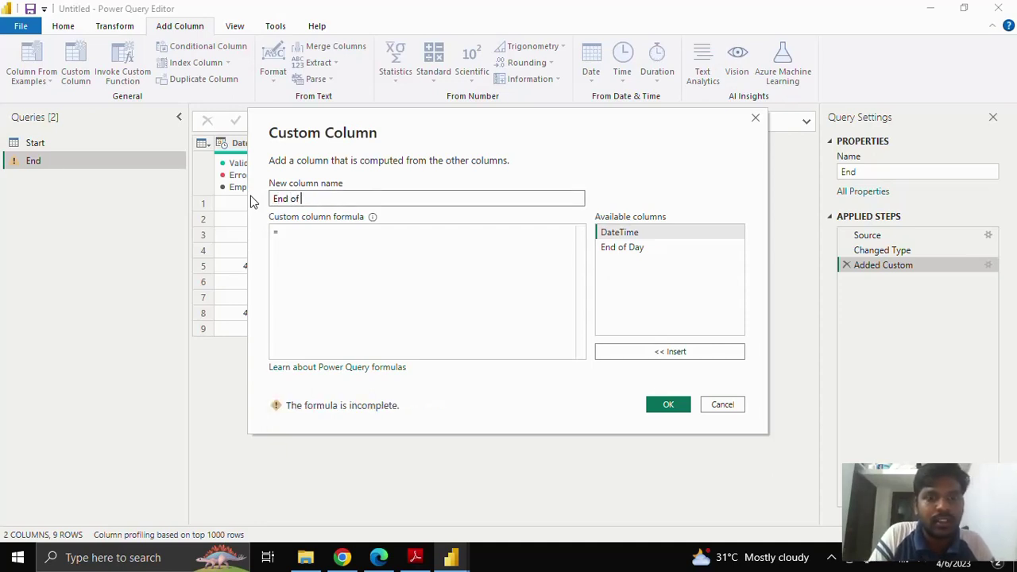
text( Week)
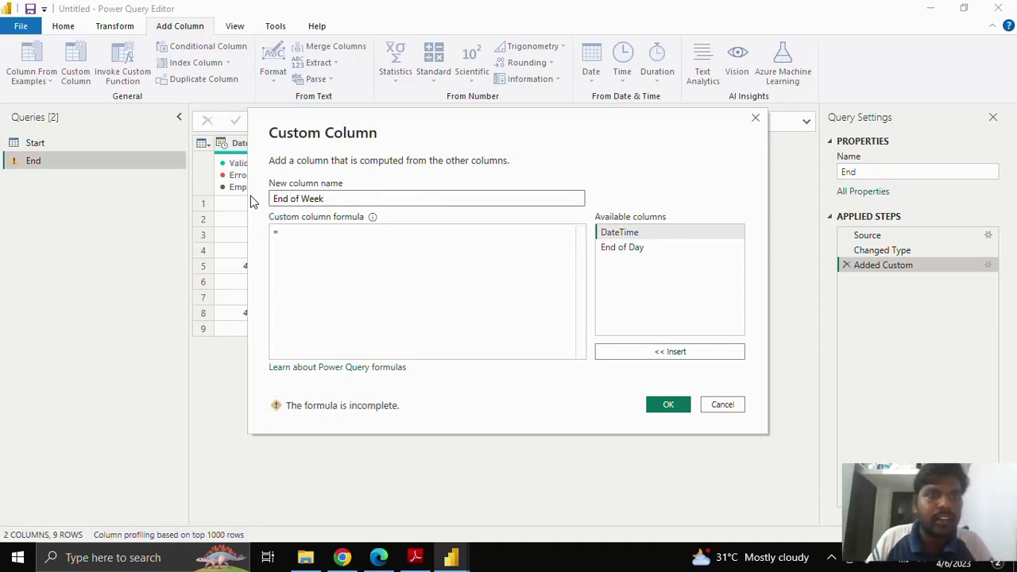
Add the End of Week column with the formula Date.EndOfWeek([DateTime]) and check its dates against the system calendar
click(313, 238)
text(Date)
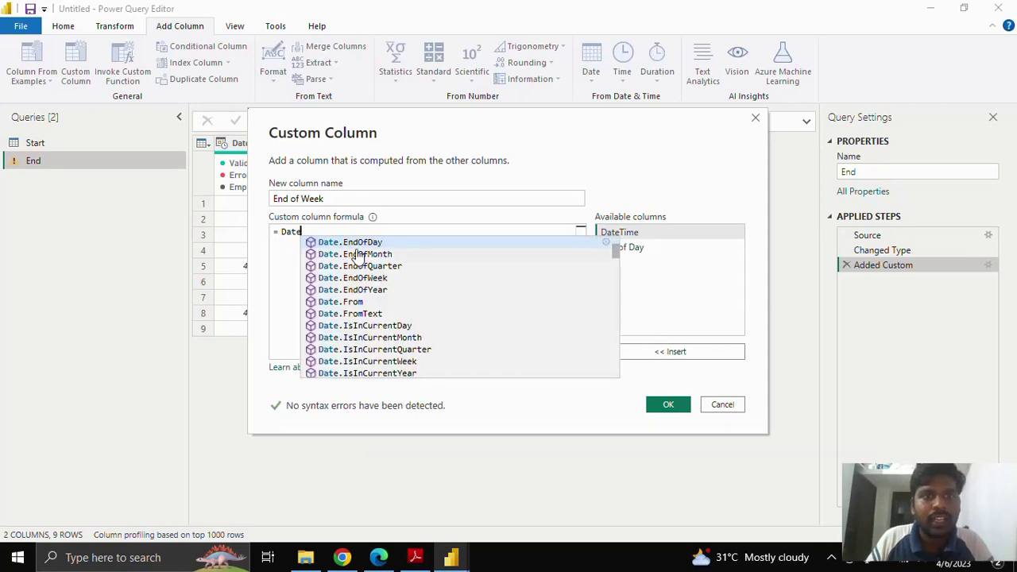
click(377, 277)
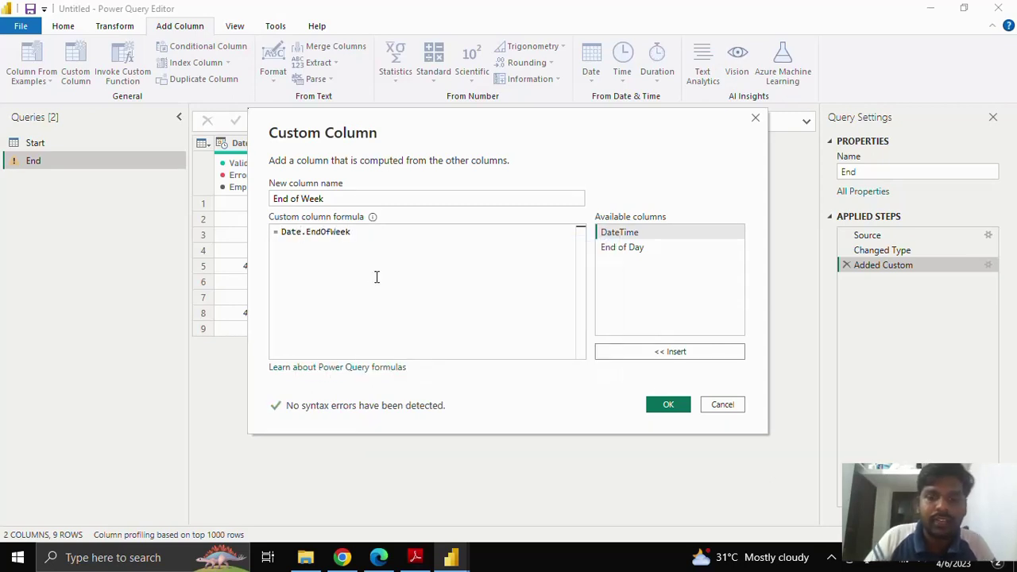
text(()
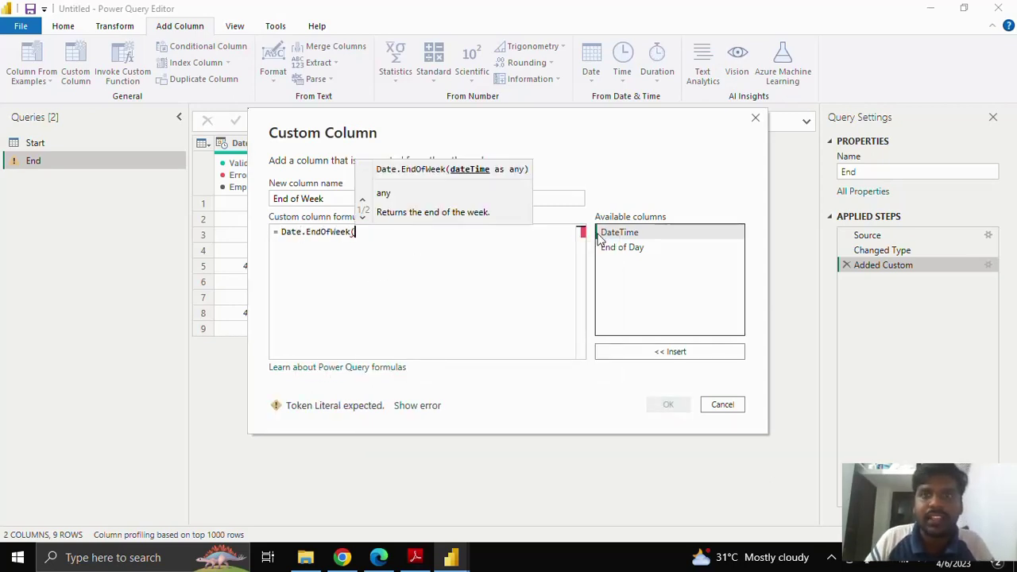
click(667, 352)
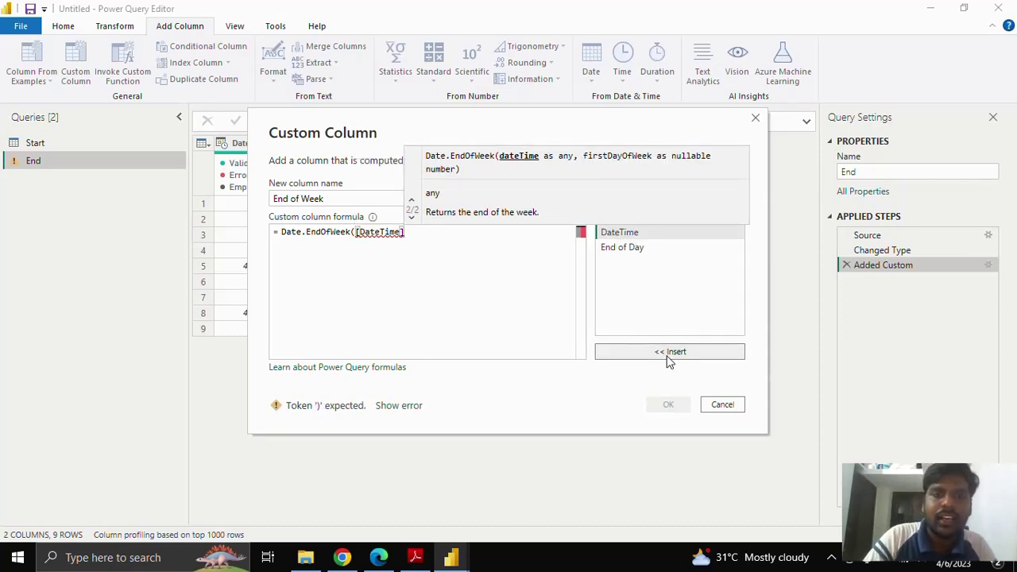
text())
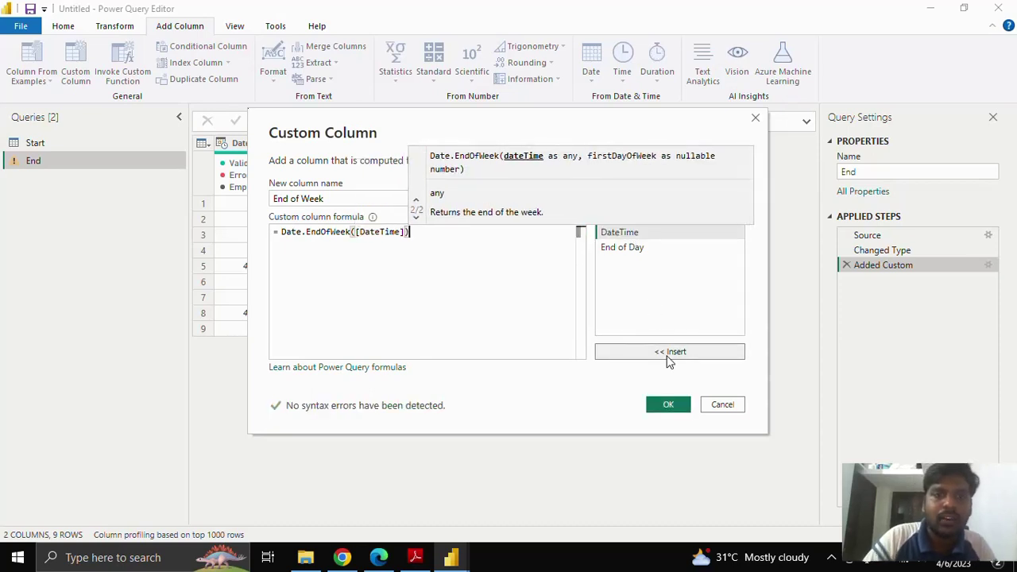
click(667, 405)
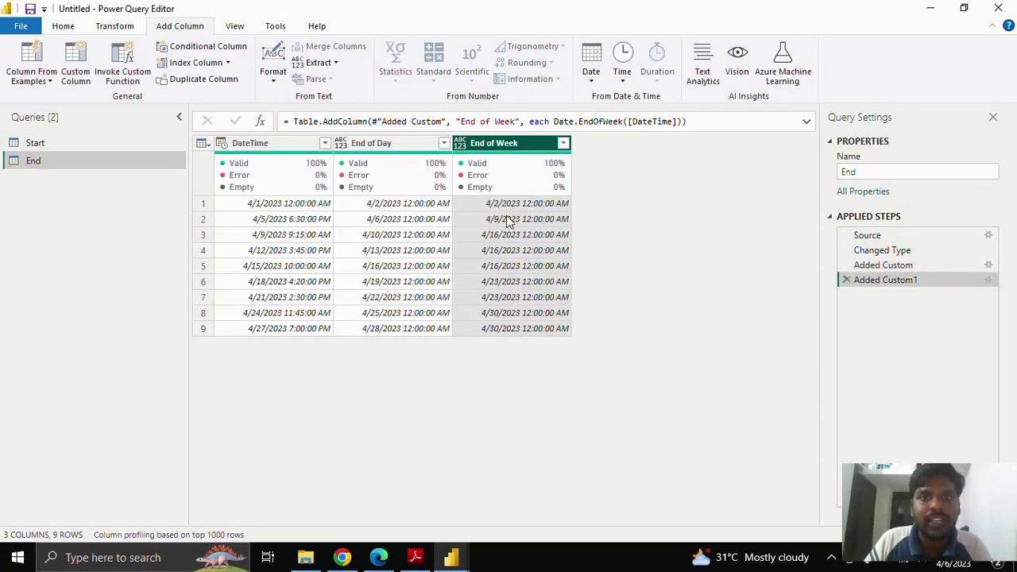
click(946, 563)
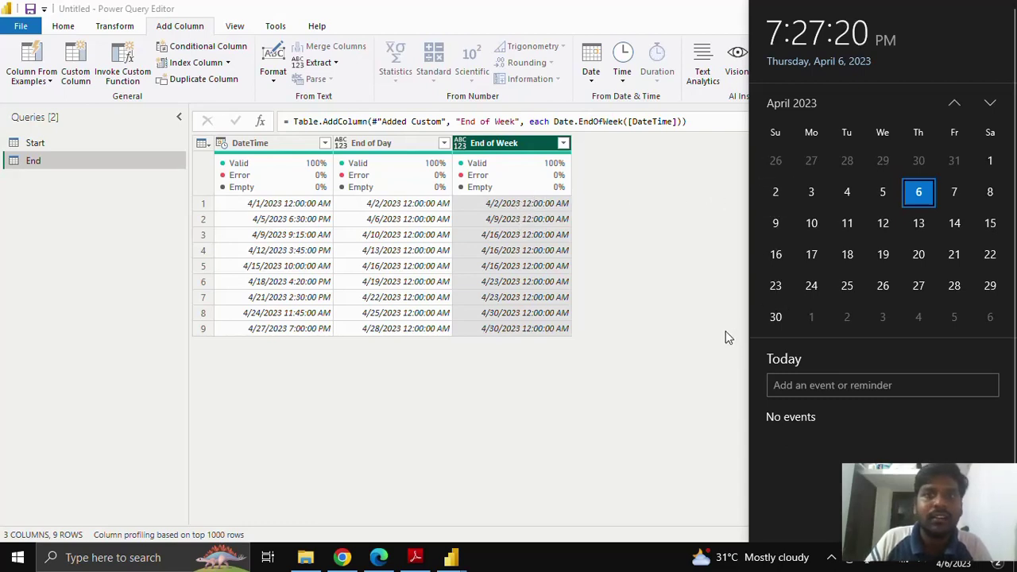
click(528, 162)
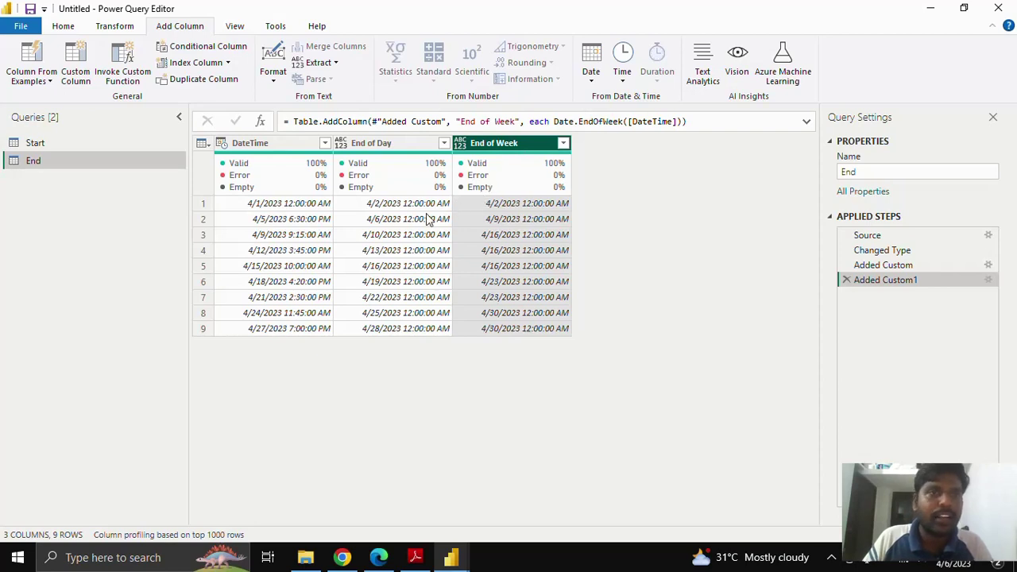
Add a third custom column named End of month to the End query with the formula Date.EndOfMonth([DateTime])
click(75, 72)
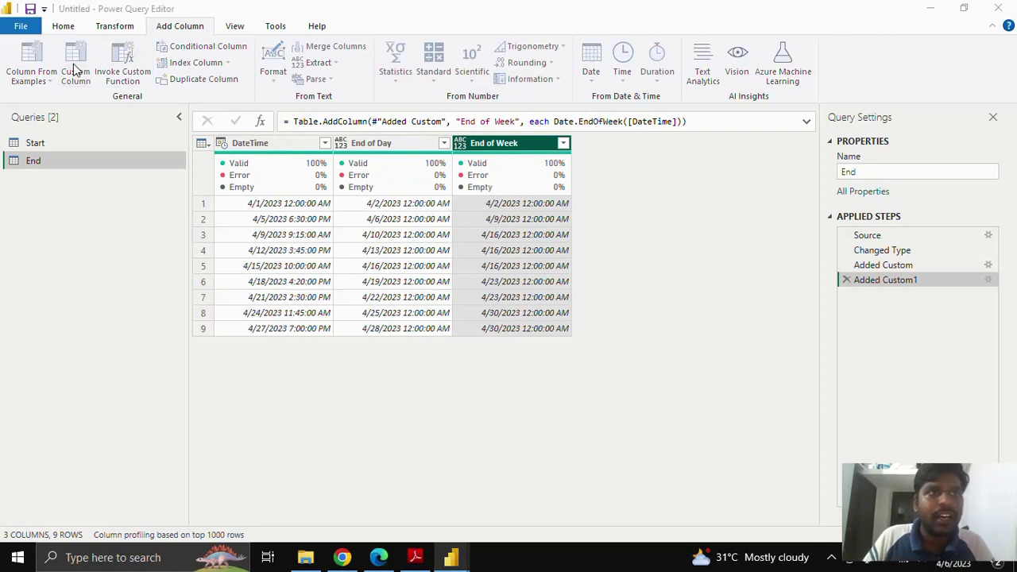
drag(309, 199, 261, 188)
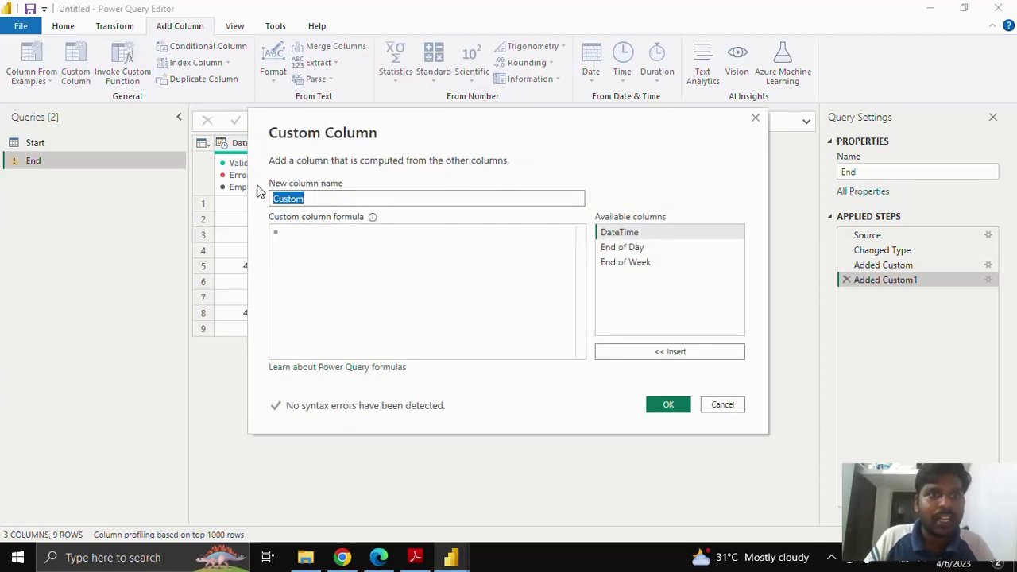
text(End of month)
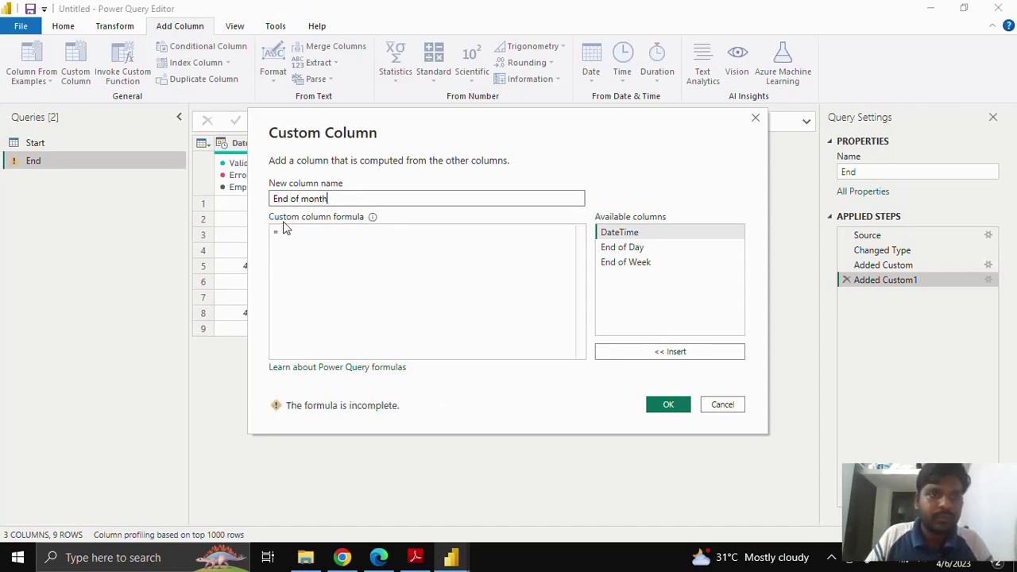
click(302, 232)
text(Date)
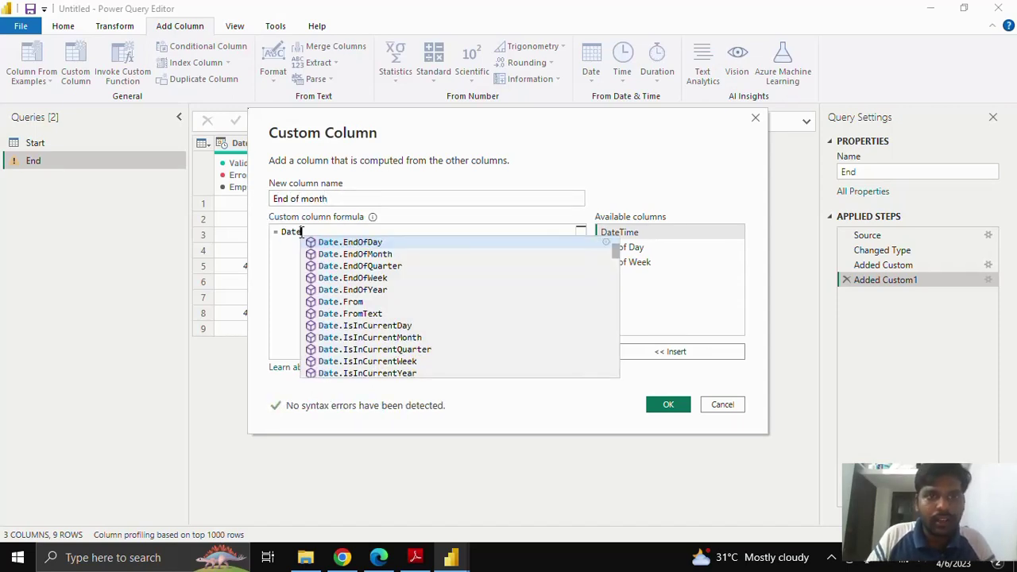
double_click(356, 254)
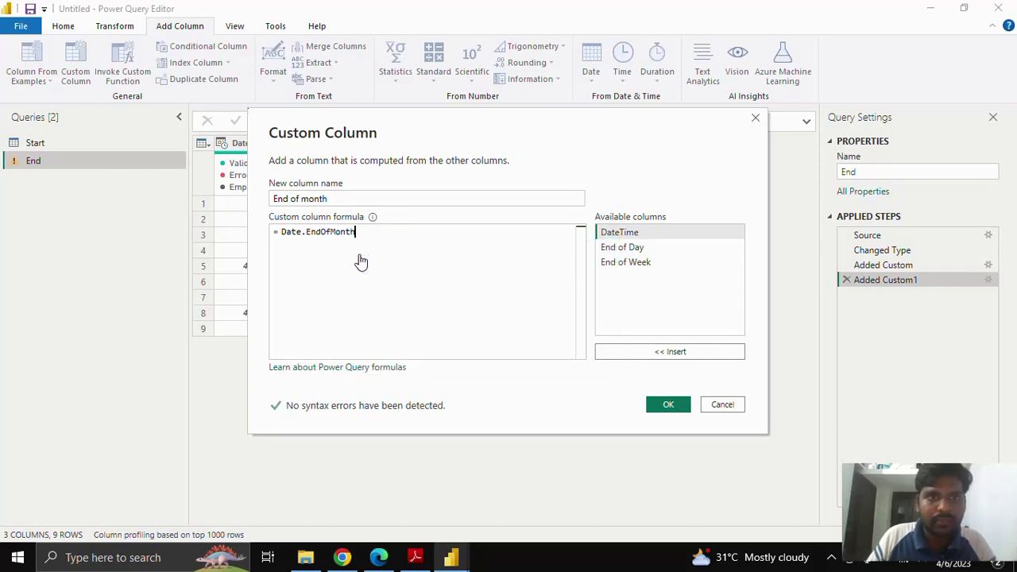
text(()
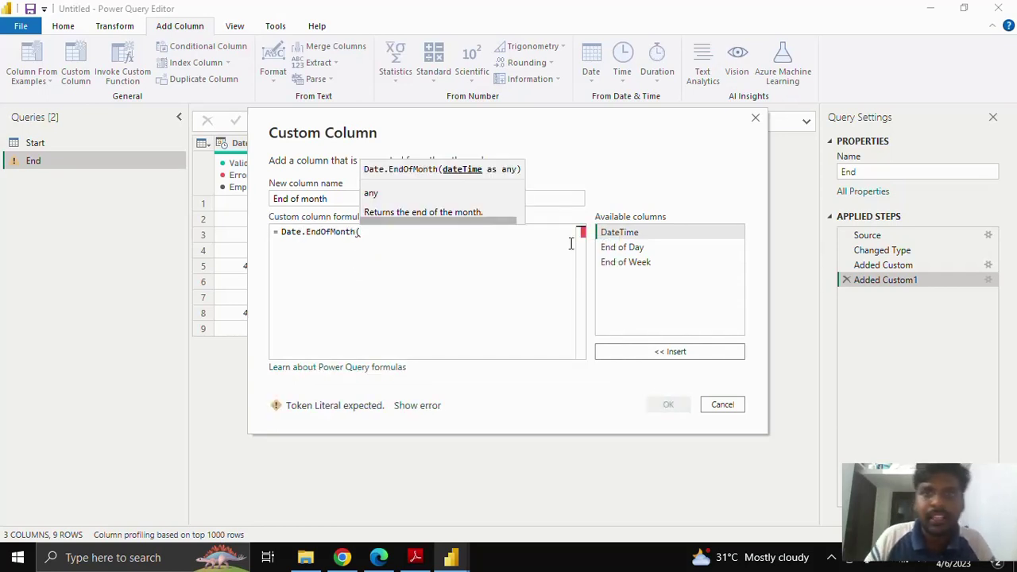
click(659, 356)
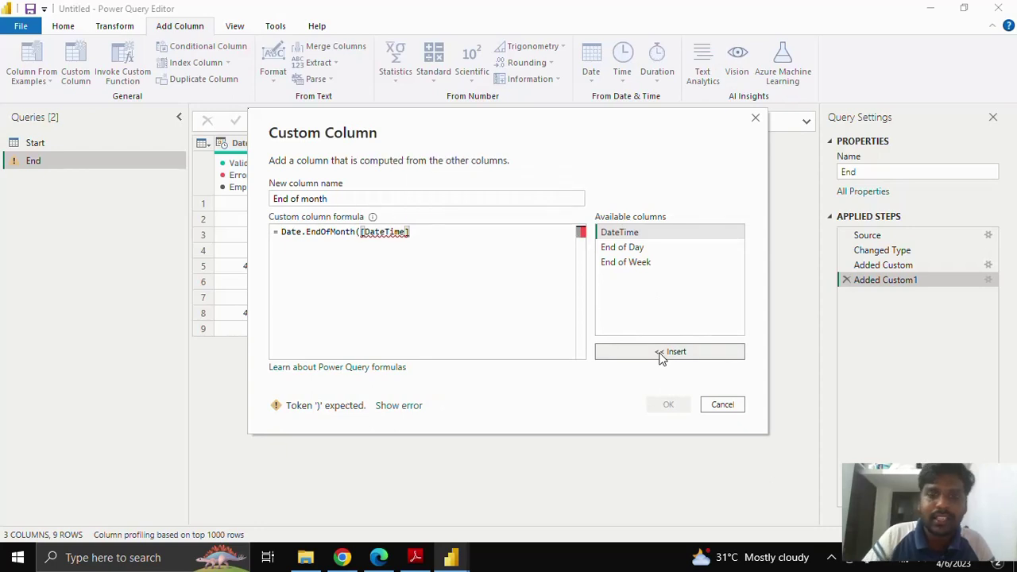
text())
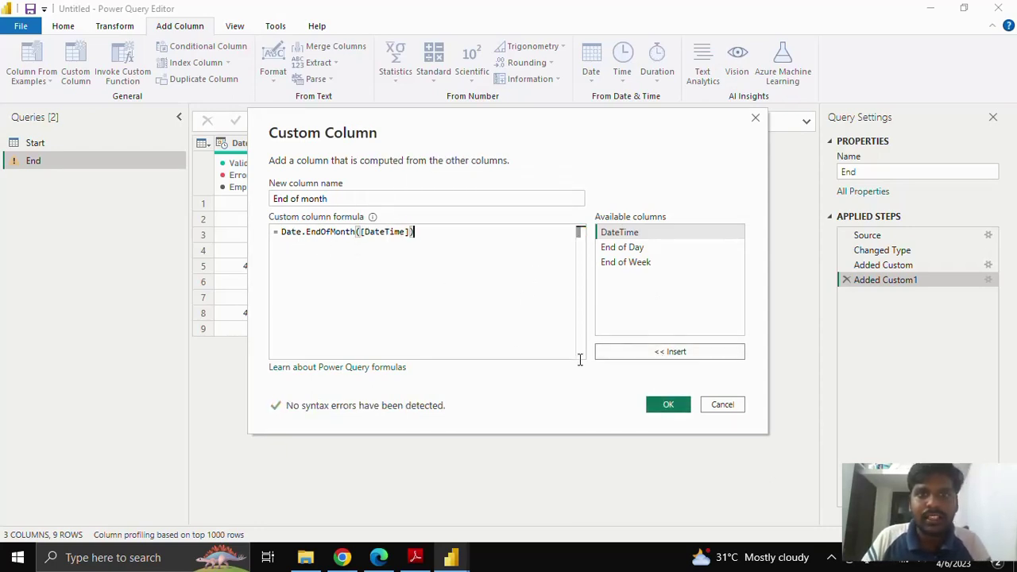
click(666, 406)
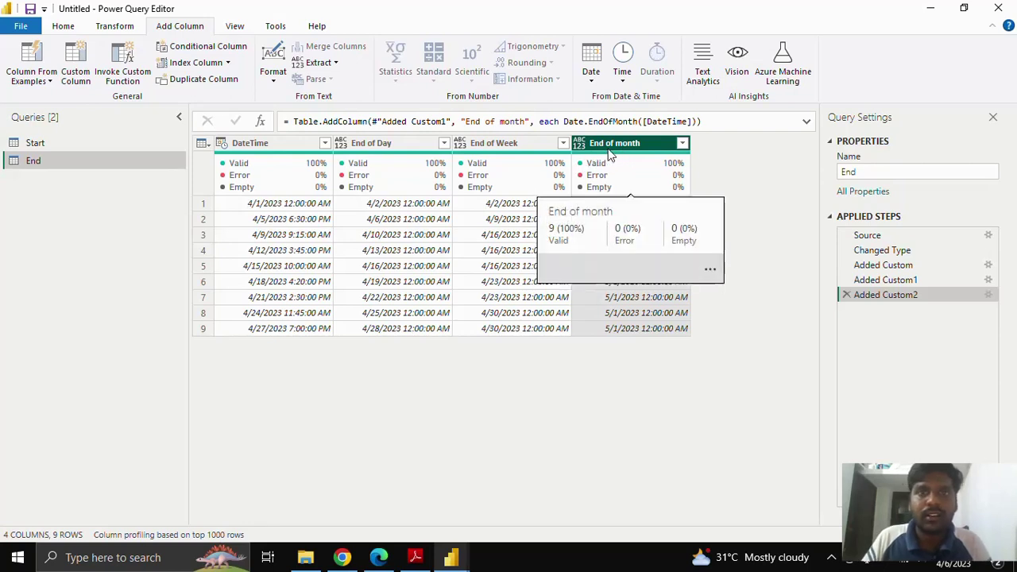
Start a fourth custom column in the End query
click(74, 63)
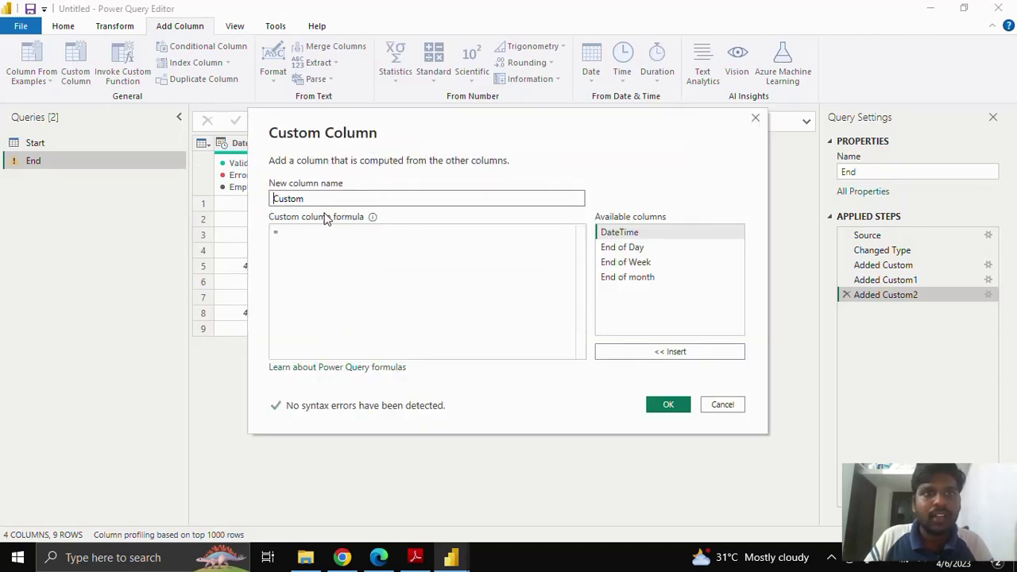
click(291, 231)
text(S)
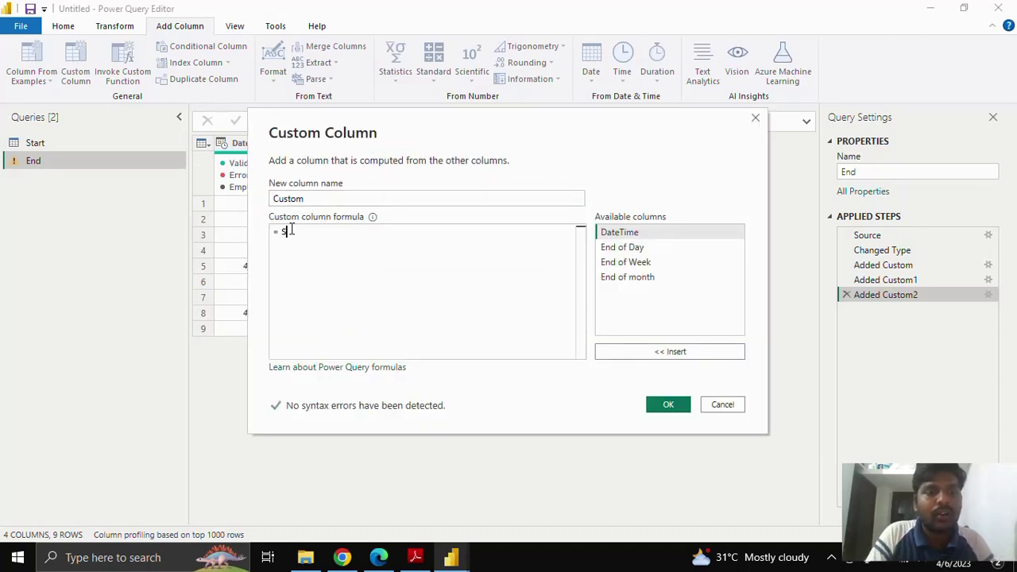
text(tart o)
key(BackSpace)
key(BackSpace)
key(BackSpace)
key(BackSpace)
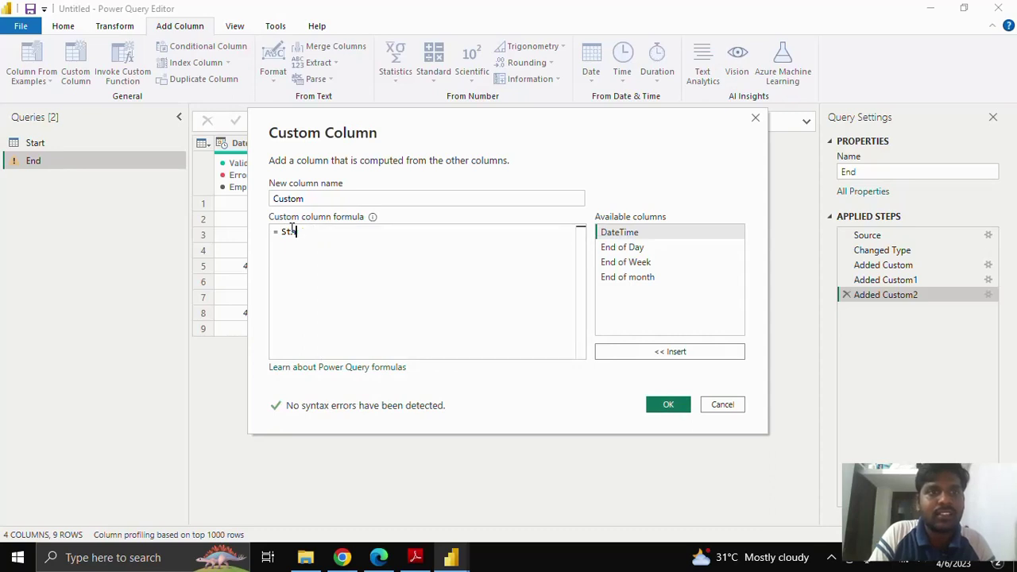
key(BackSpace)
key(BackSpace)
key(BackSpace)
Name the new custom column End of Quarter
drag(307, 199, 269, 199)
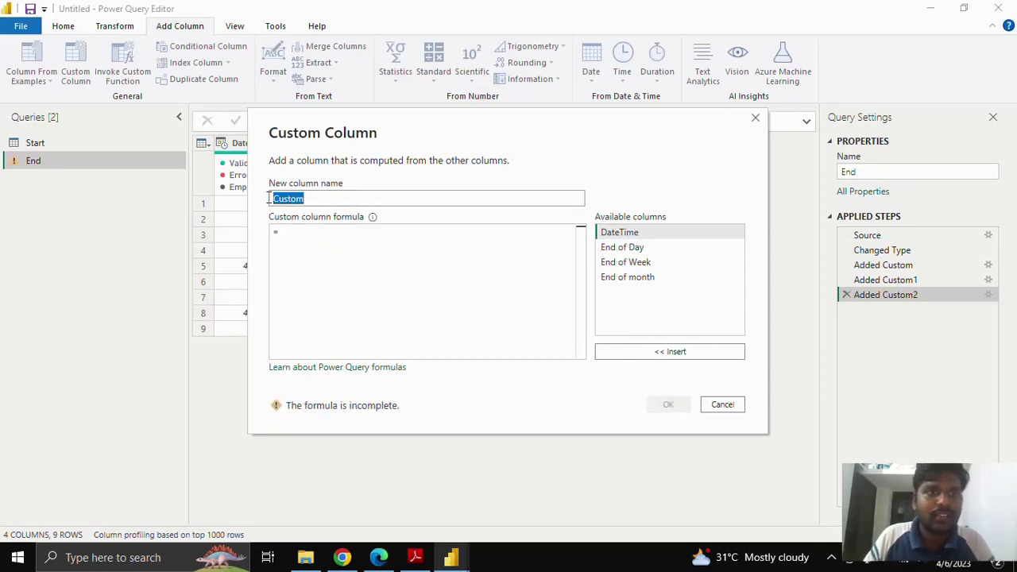
text(End of )
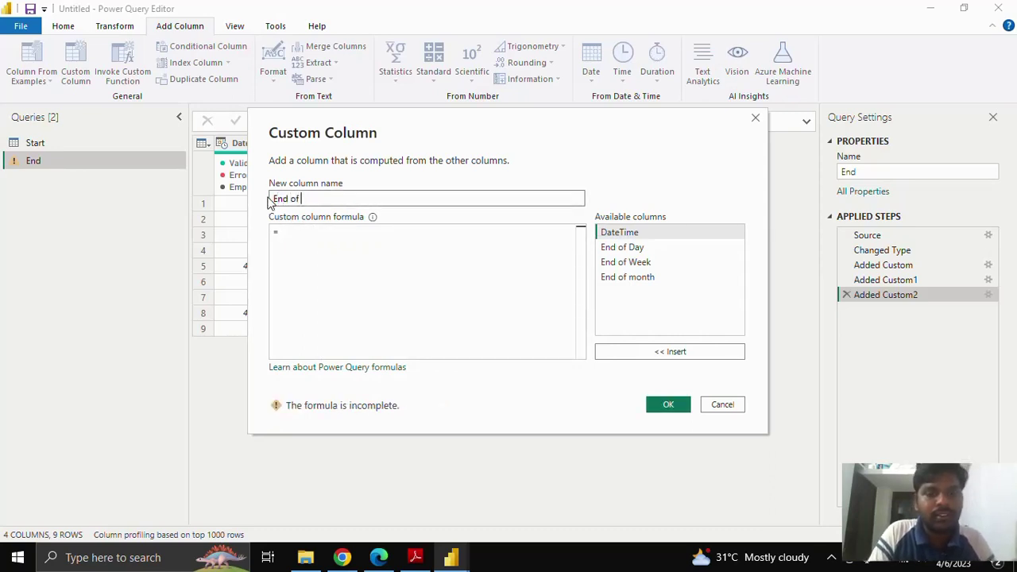
text(Q)
key(BackSpace)
text(Qua)
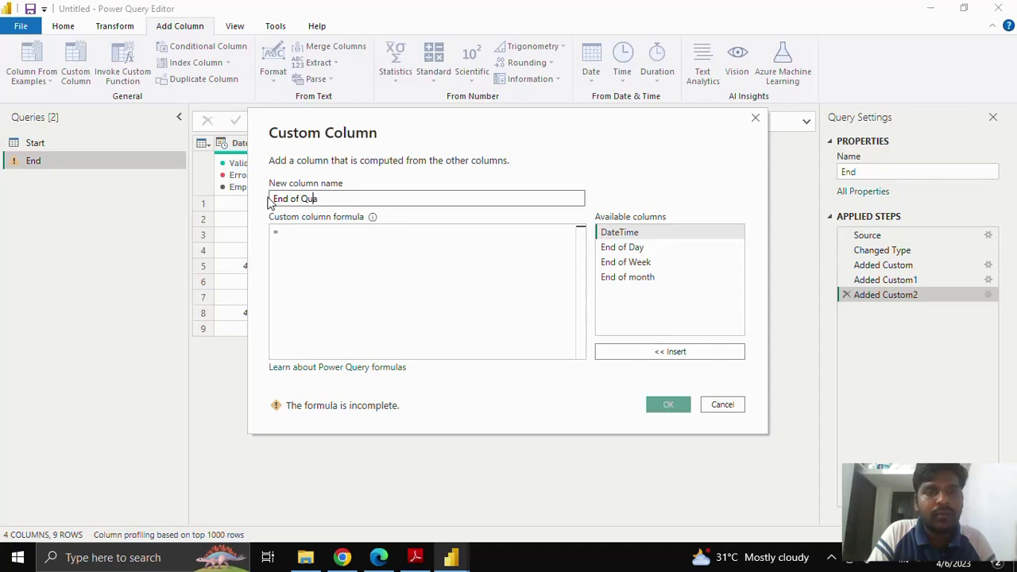
text(rter)
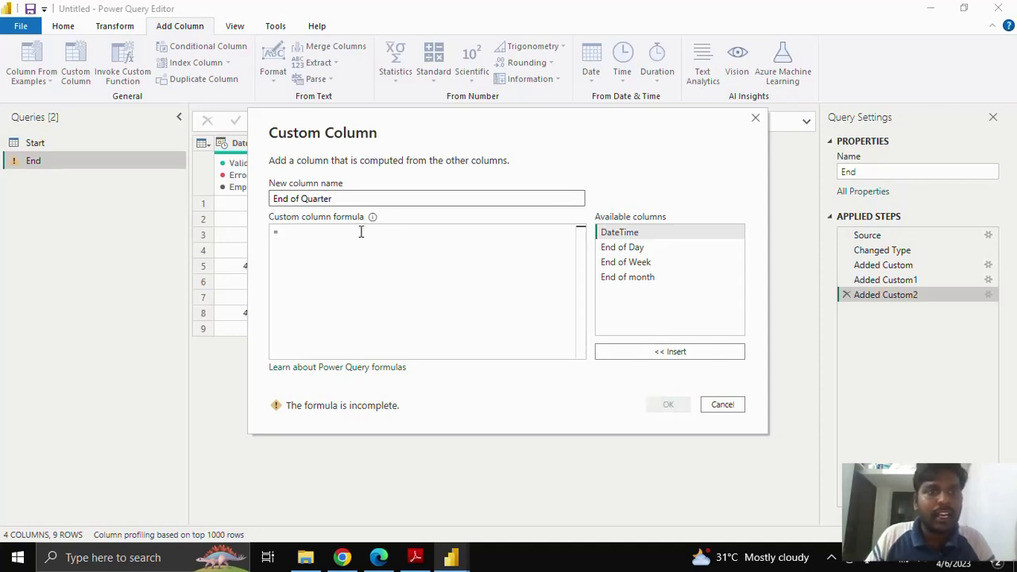
Enter the formula Date.EndOfQuarter([DateTime]) for the End of Quarter column and add it to the End query
click(361, 230)
text(Date.)
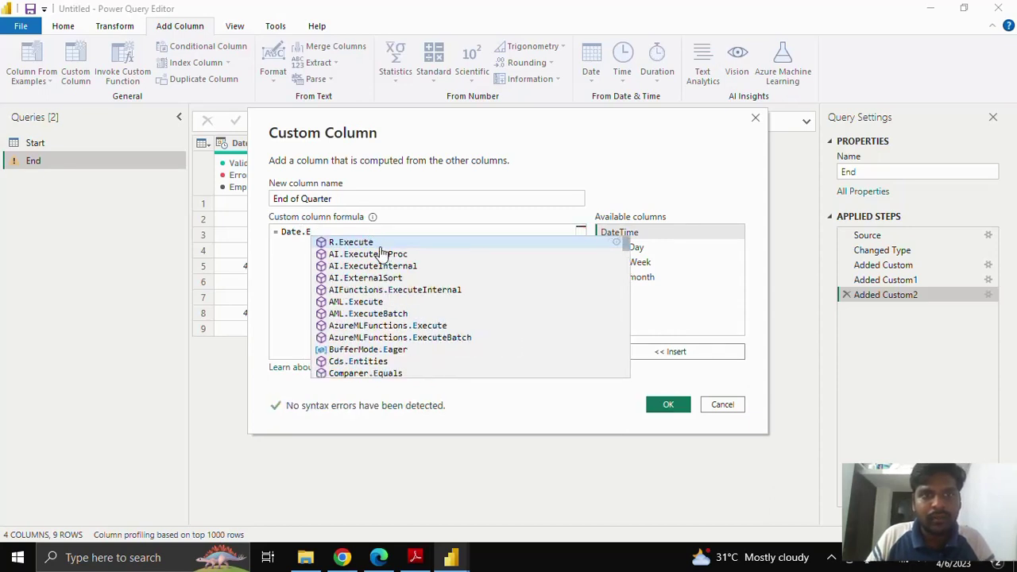
text(End)
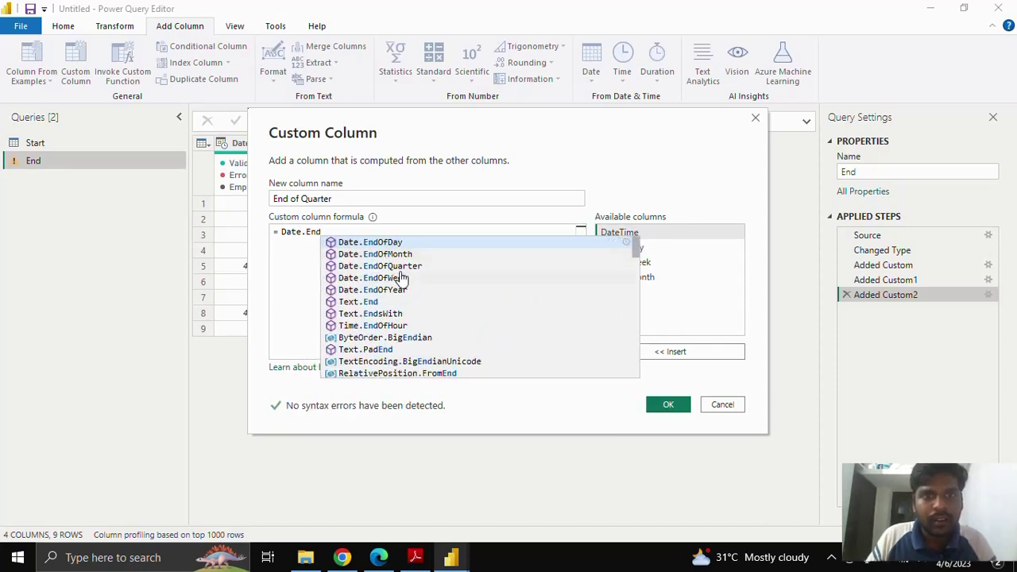
click(399, 272)
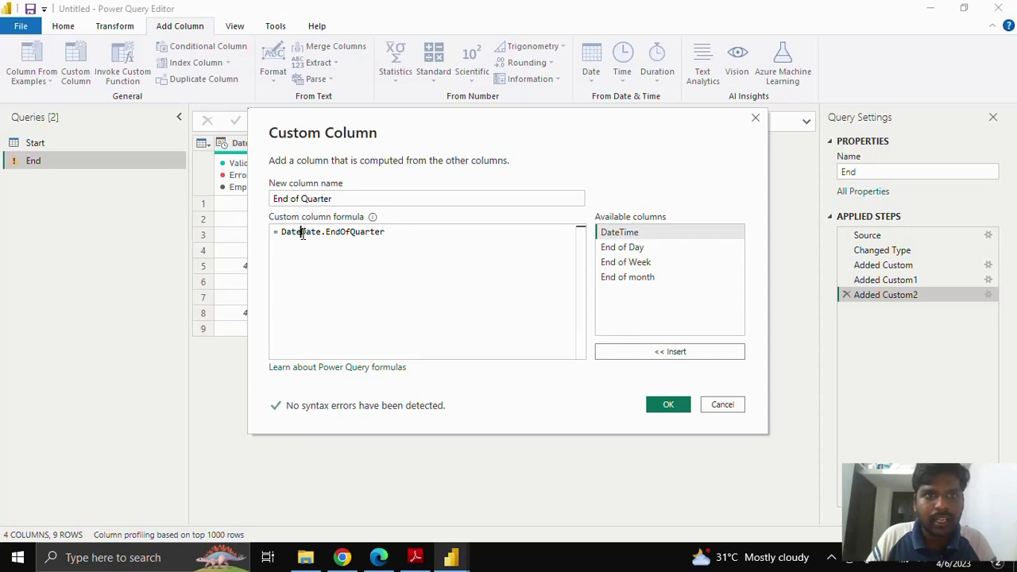
drag(302, 232, 280, 232)
key(BackSpace)
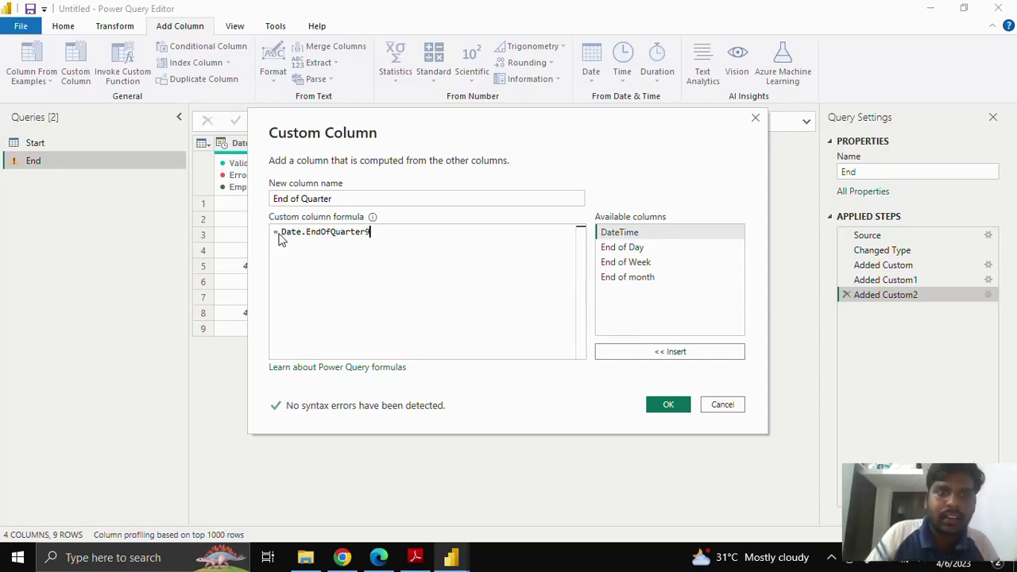
key(End)
text(()
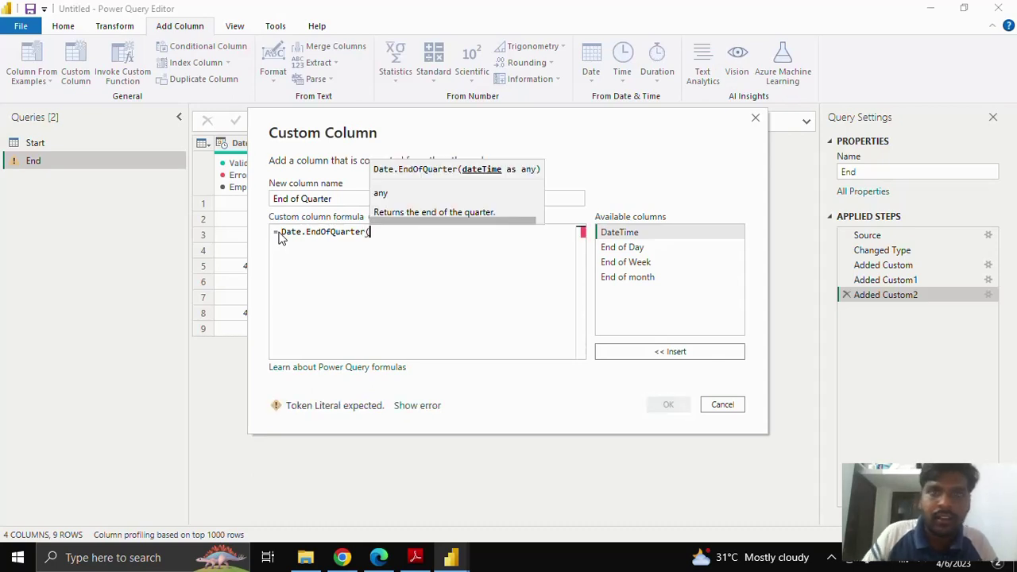
click(647, 354)
text())
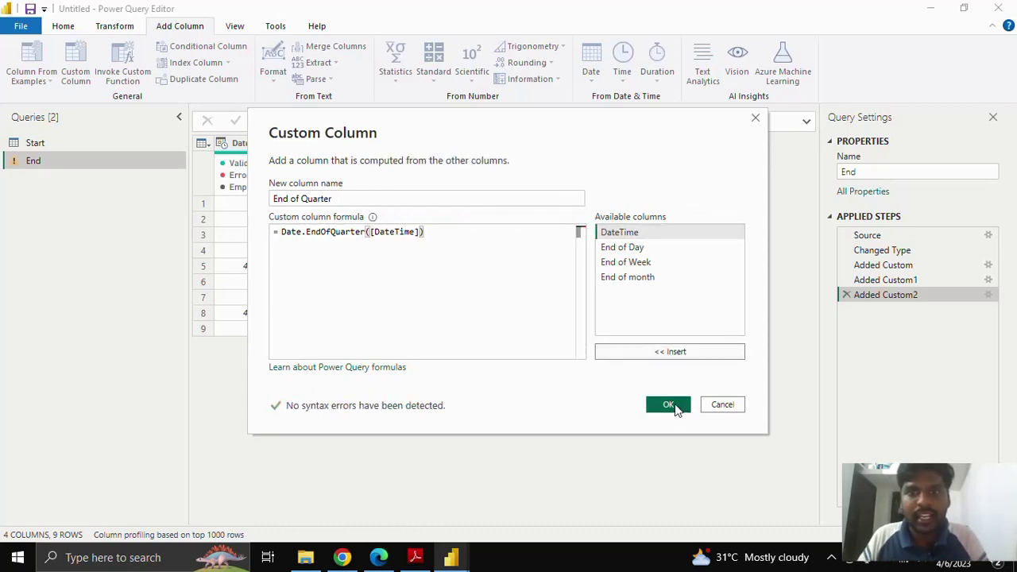
click(673, 405)
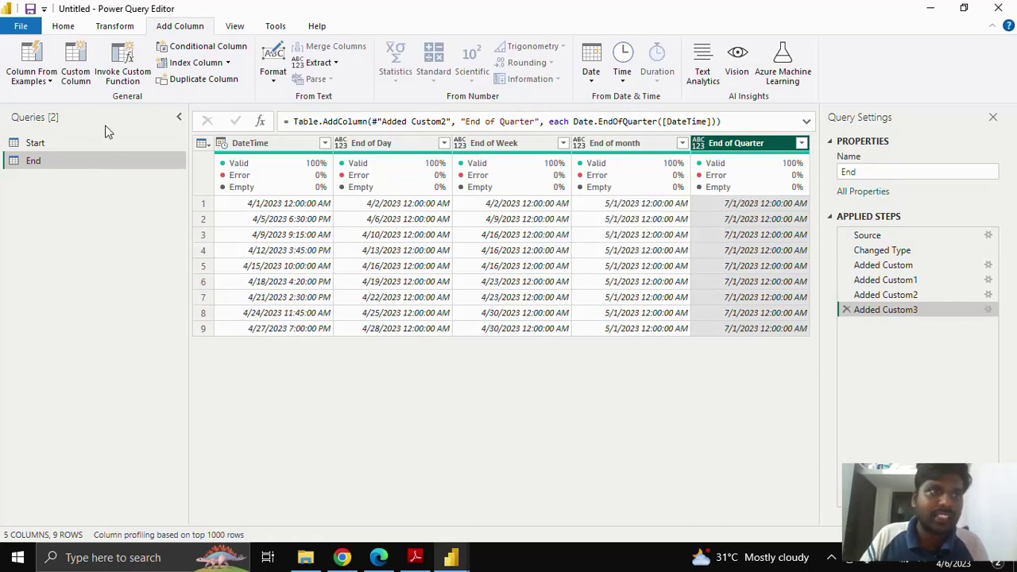
Start a fifth custom column in the End query and name it End of Year
click(76, 73)
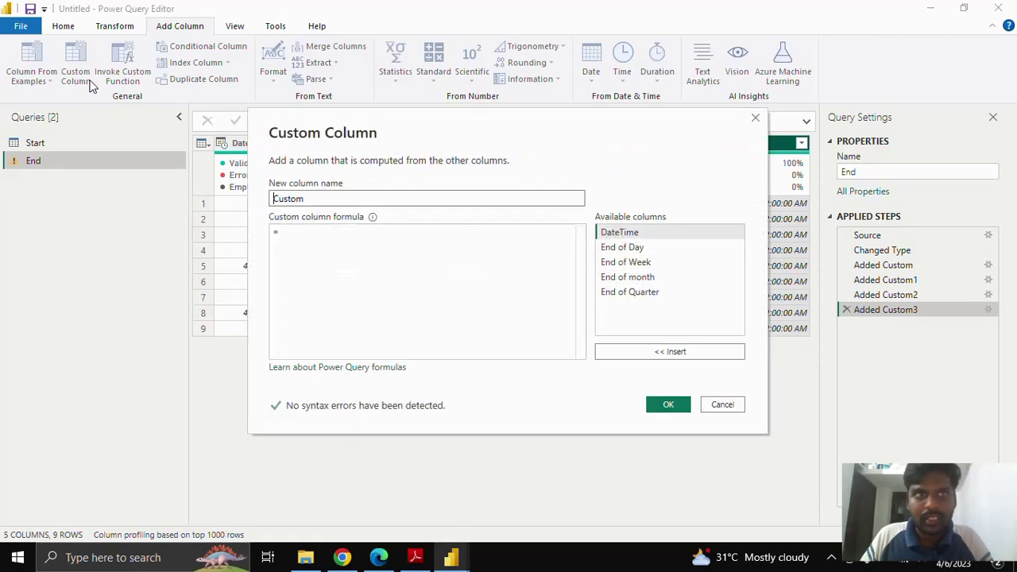
drag(313, 199, 226, 194)
text(En)
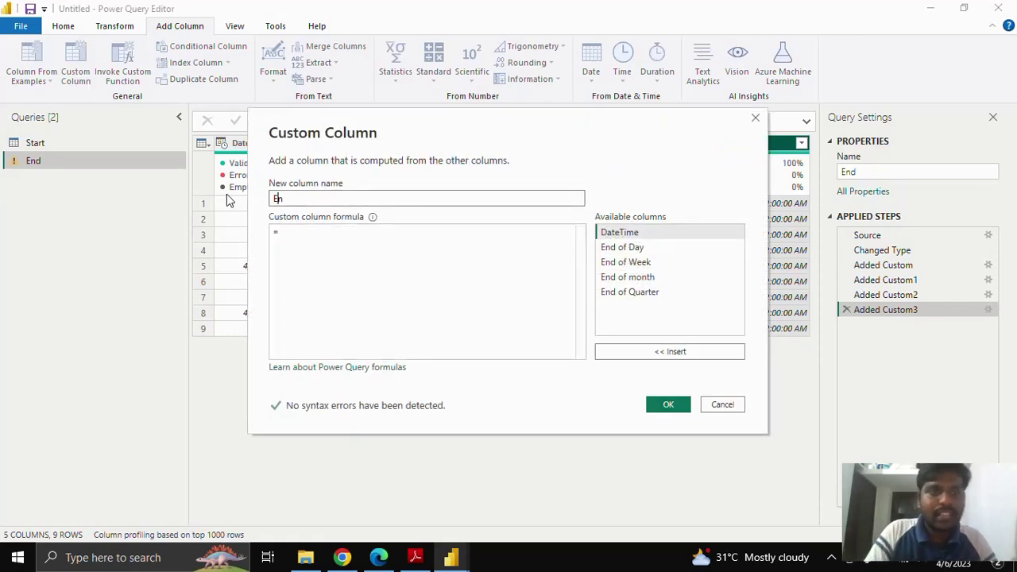
text(d of Year)
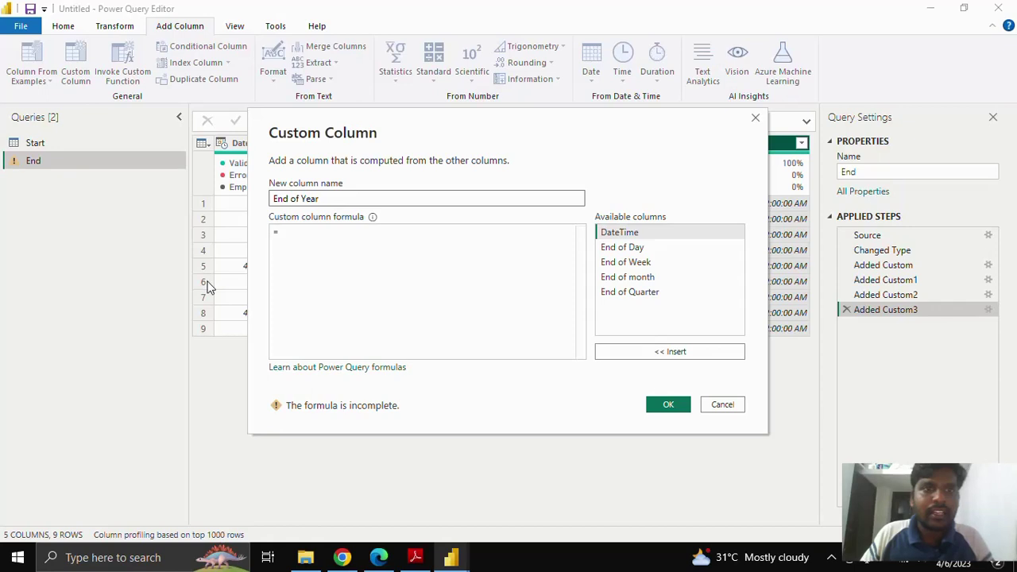
Enter the formula Date.EndOfYear([DateTime]) for the End of Year column and add it to the End query
click(285, 234)
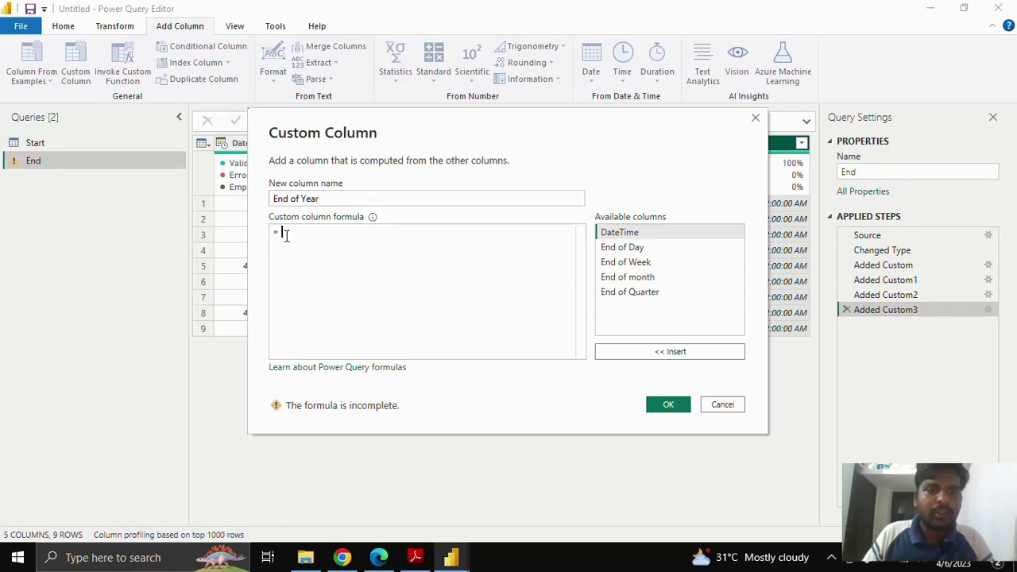
text(D)
key(BackSpace)
text(Date)
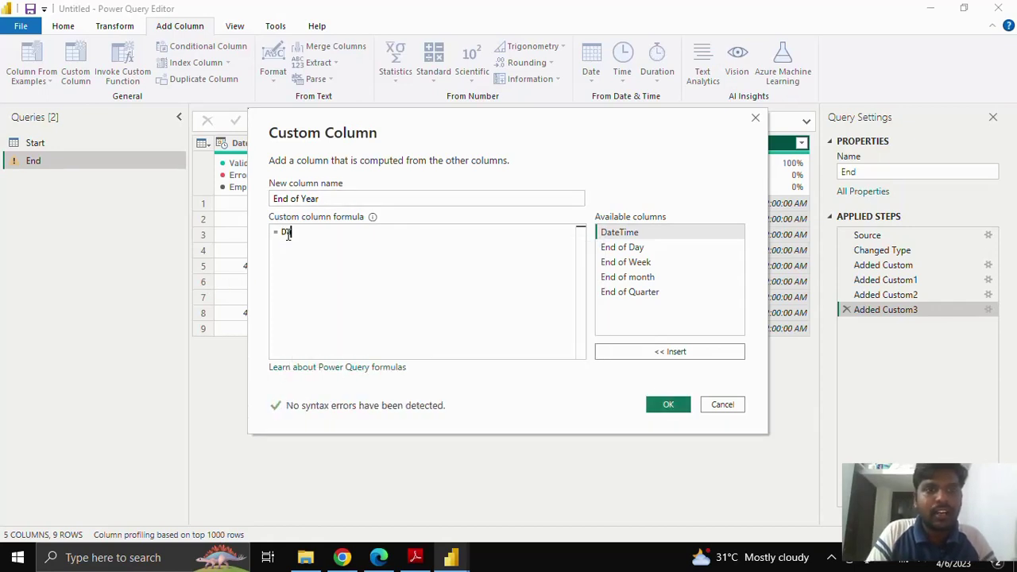
text(.)
key(BackSpace)
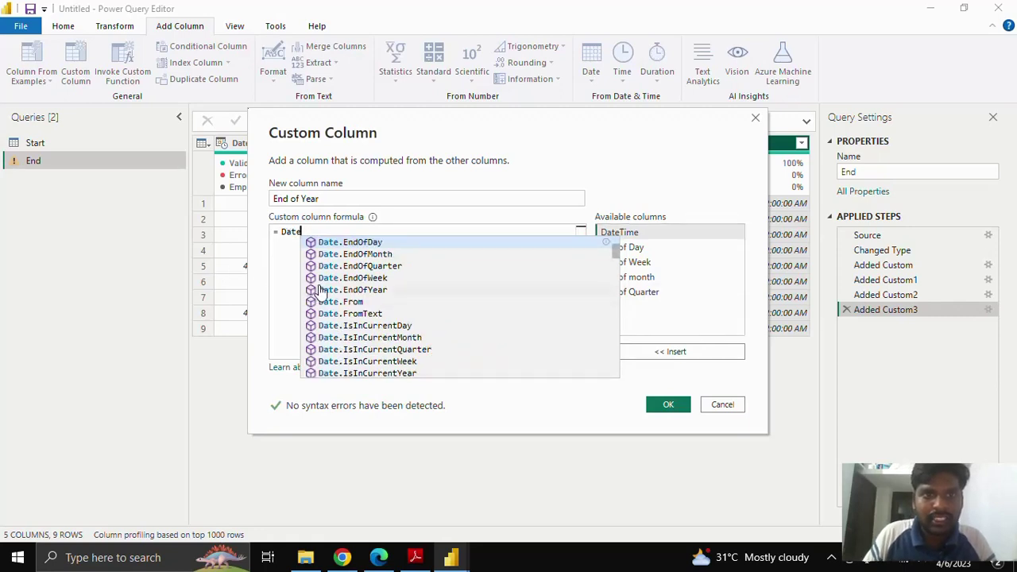
click(352, 290)
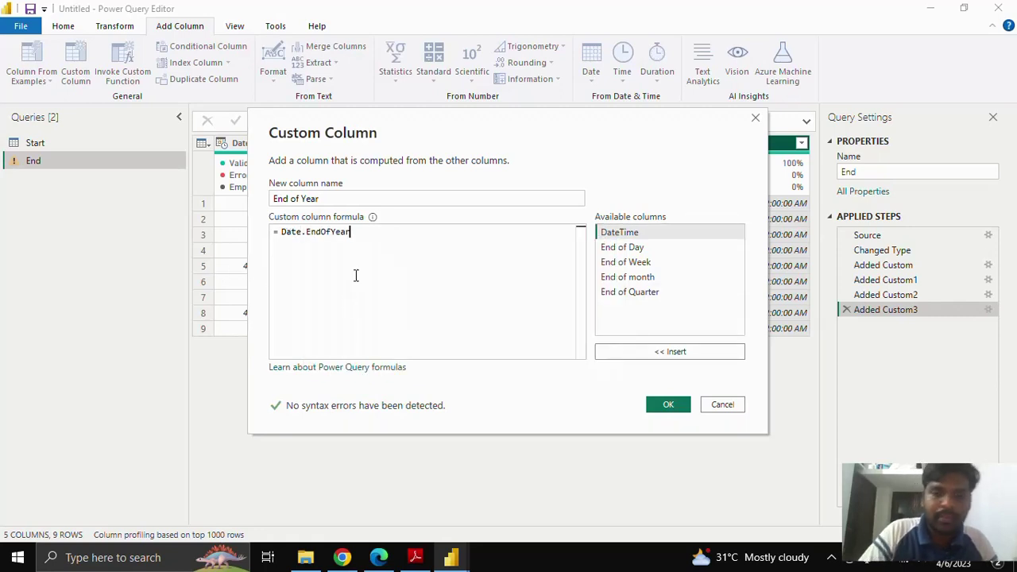
text(()
click(646, 232)
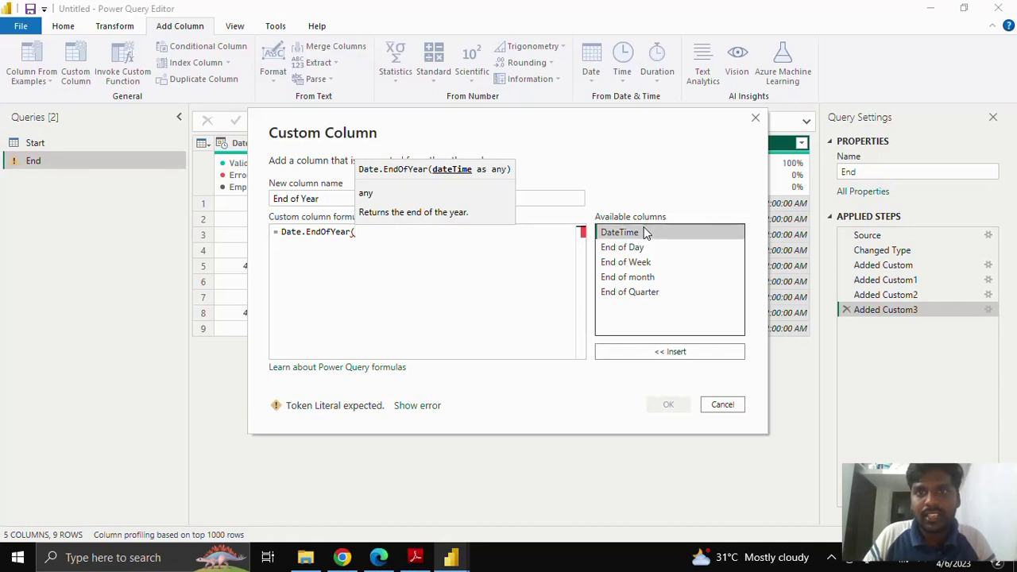
click(672, 352)
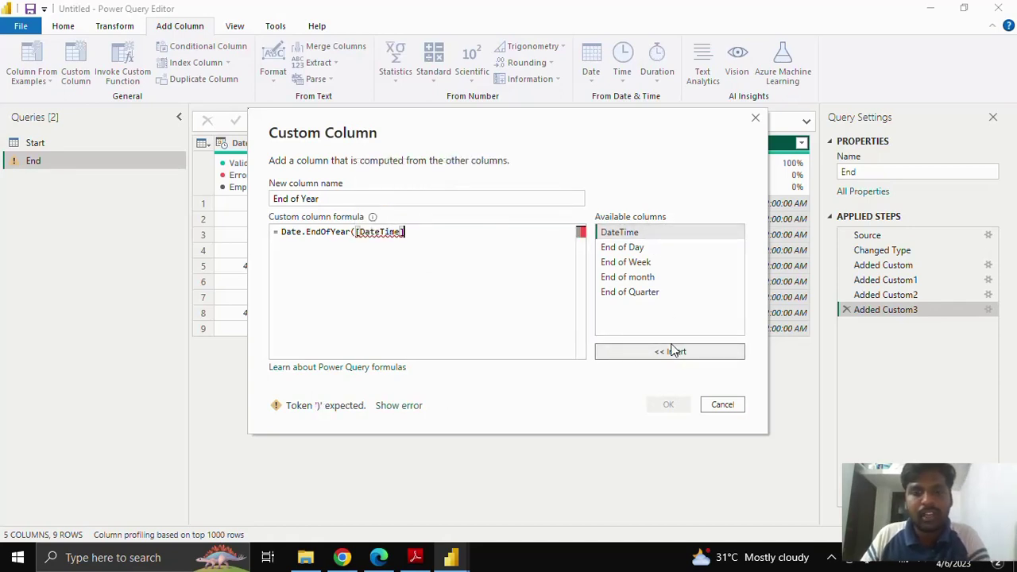
text())
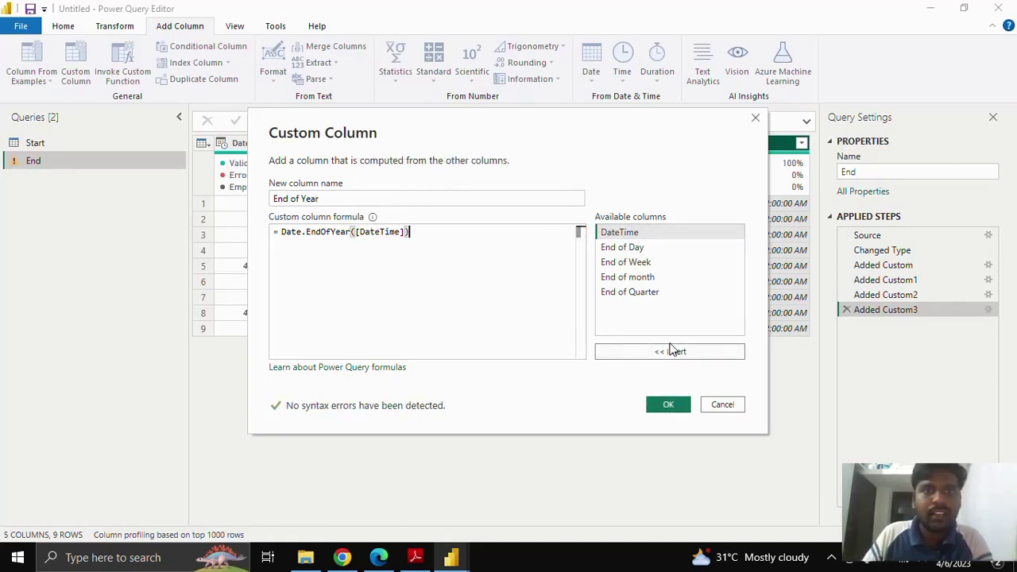
click(669, 405)
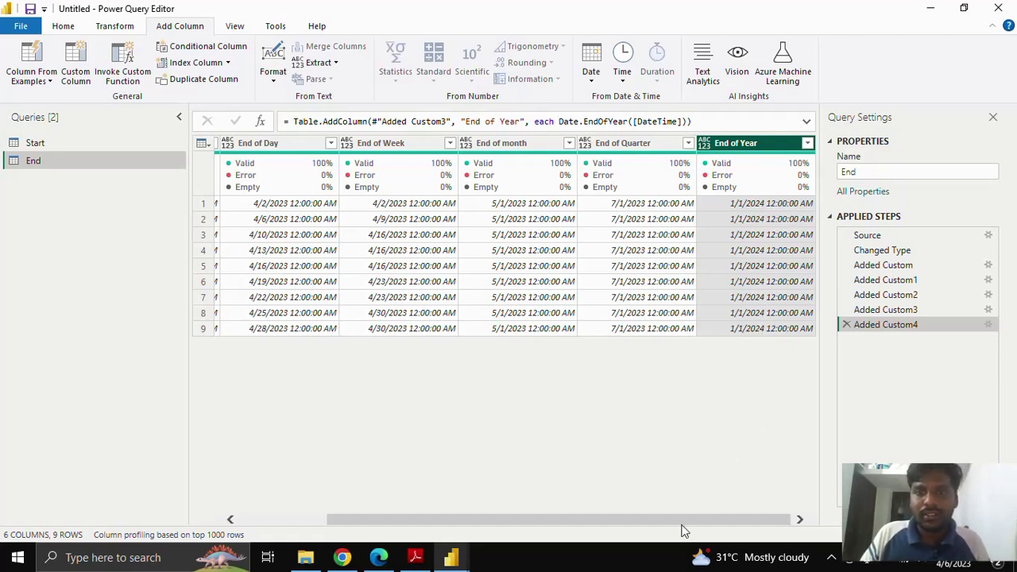
scroll(681, 521, left, 2)
scroll(688, 513, right, 2)
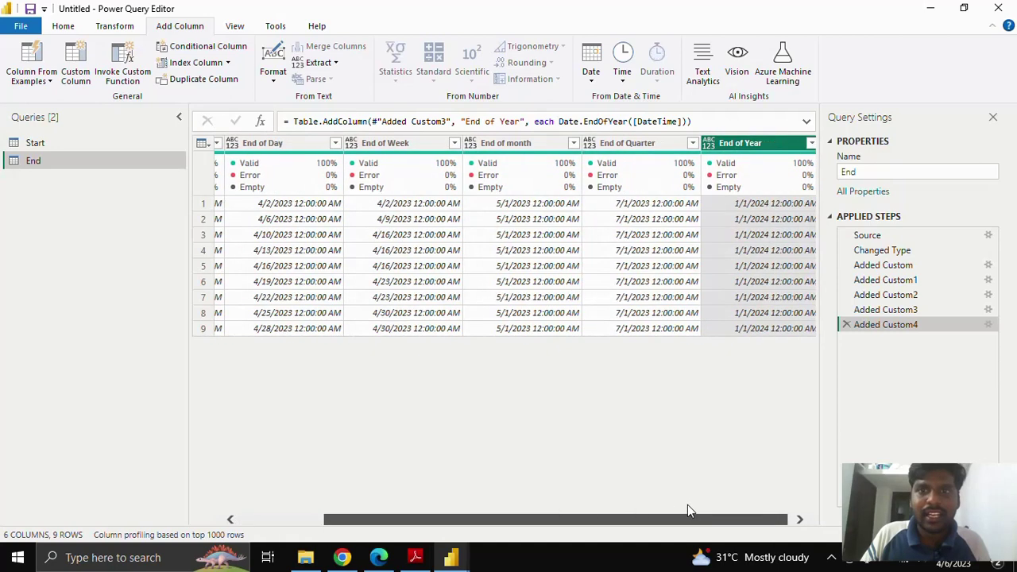
scroll(687, 505, left, 2)
scroll(678, 497, right, 3)
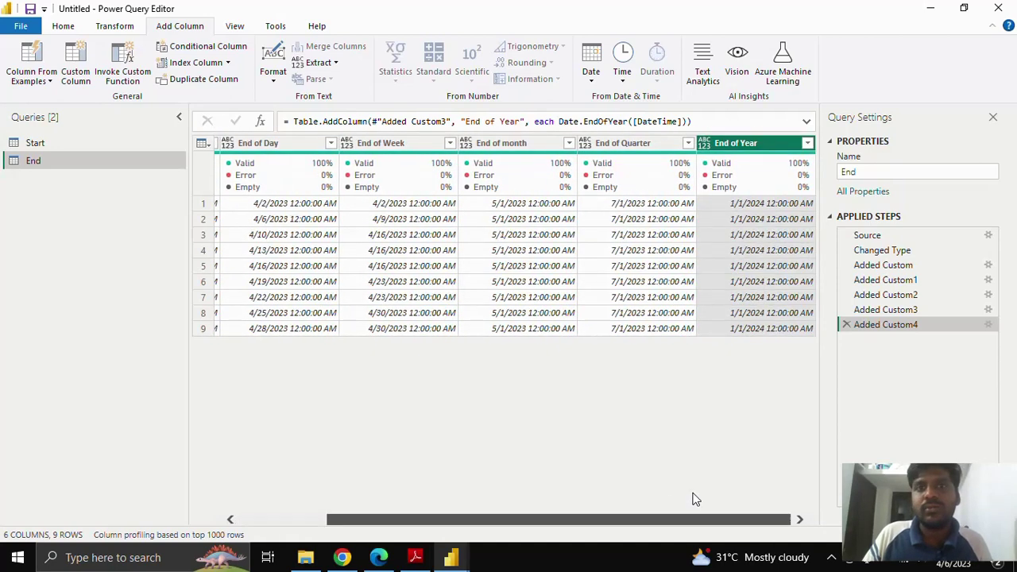
scroll(631, 500, left, 3)
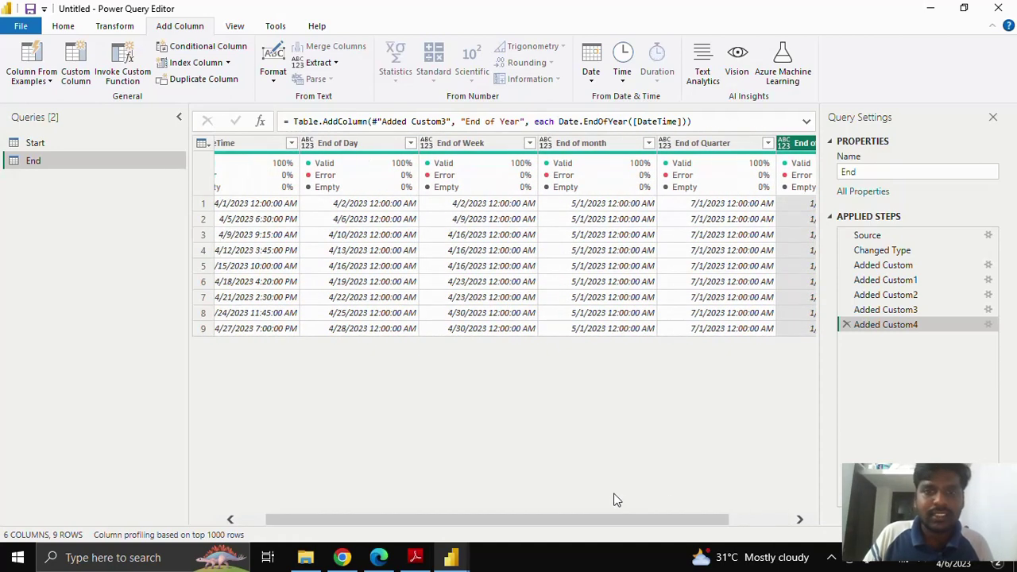